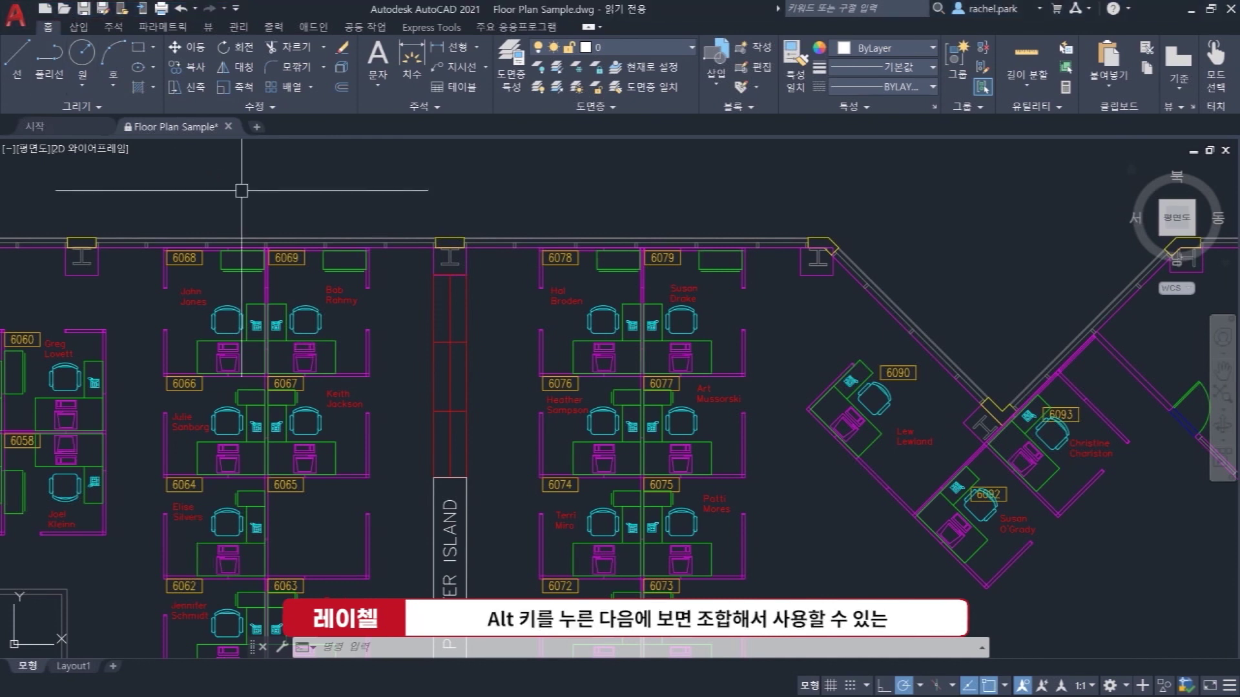
# Test the Alt+1 new-drawing and Alt+2 open shortcuts, closing both dialogs unused.
pyautogui.press('alt')
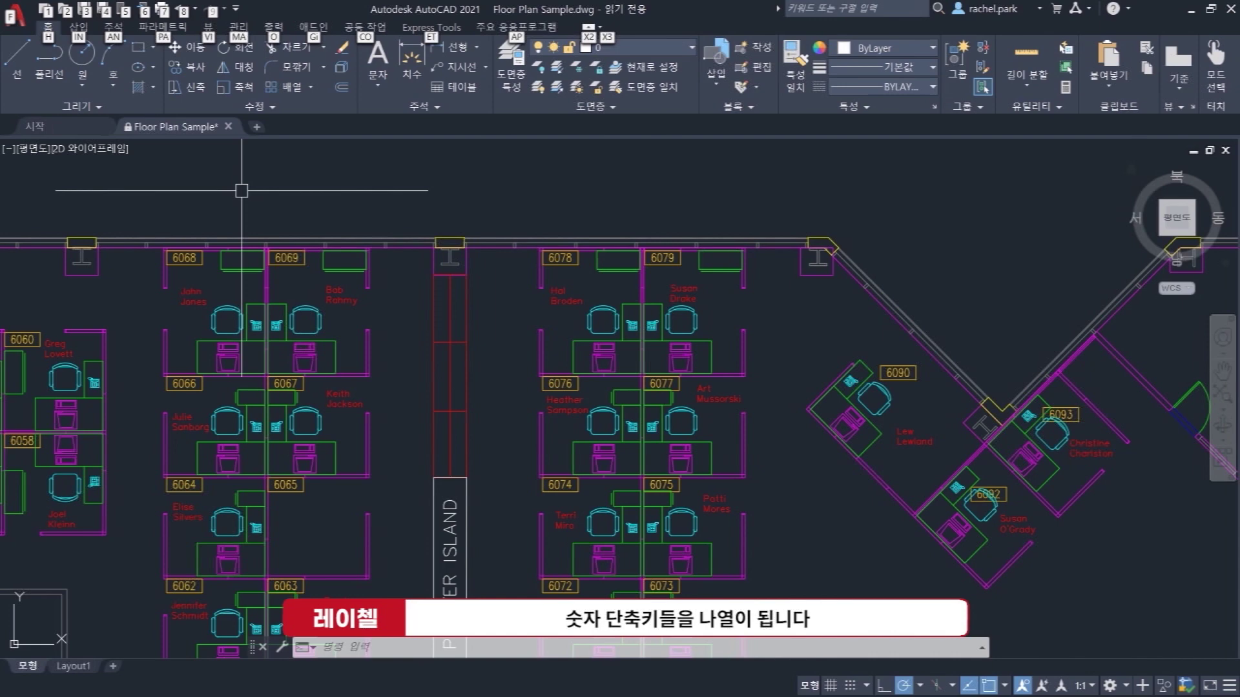
pyautogui.press('1')
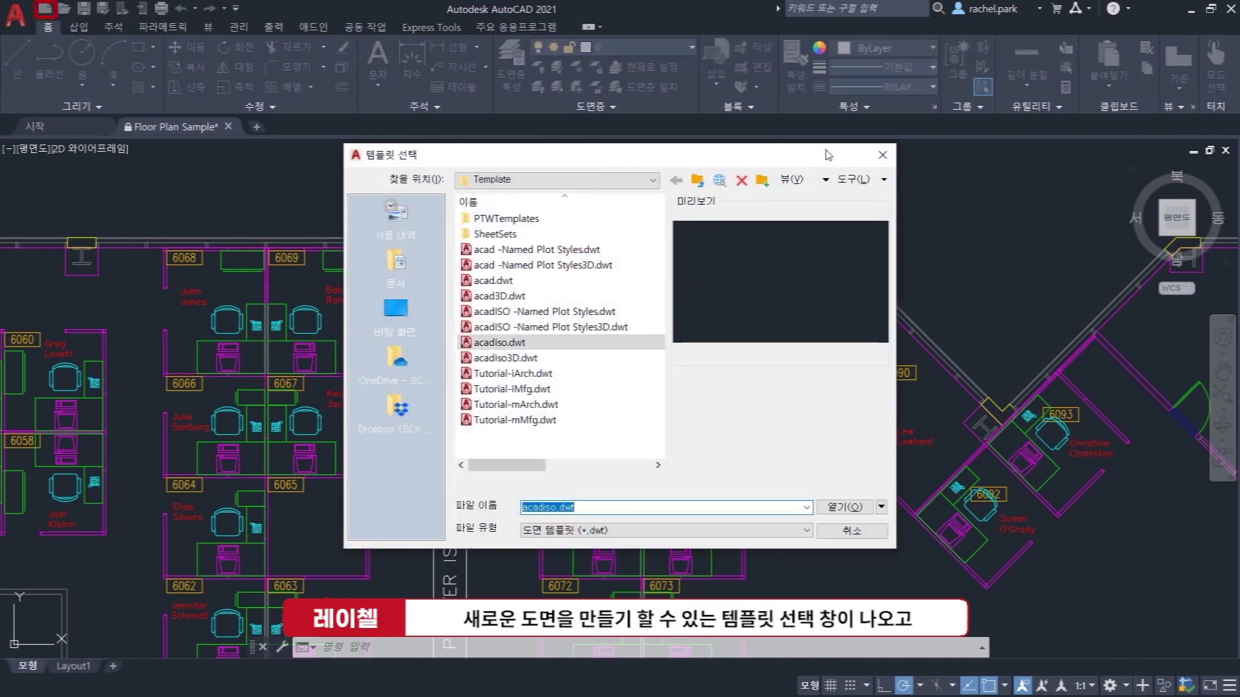
pyautogui.click(882, 155)
pyautogui.press('alt')
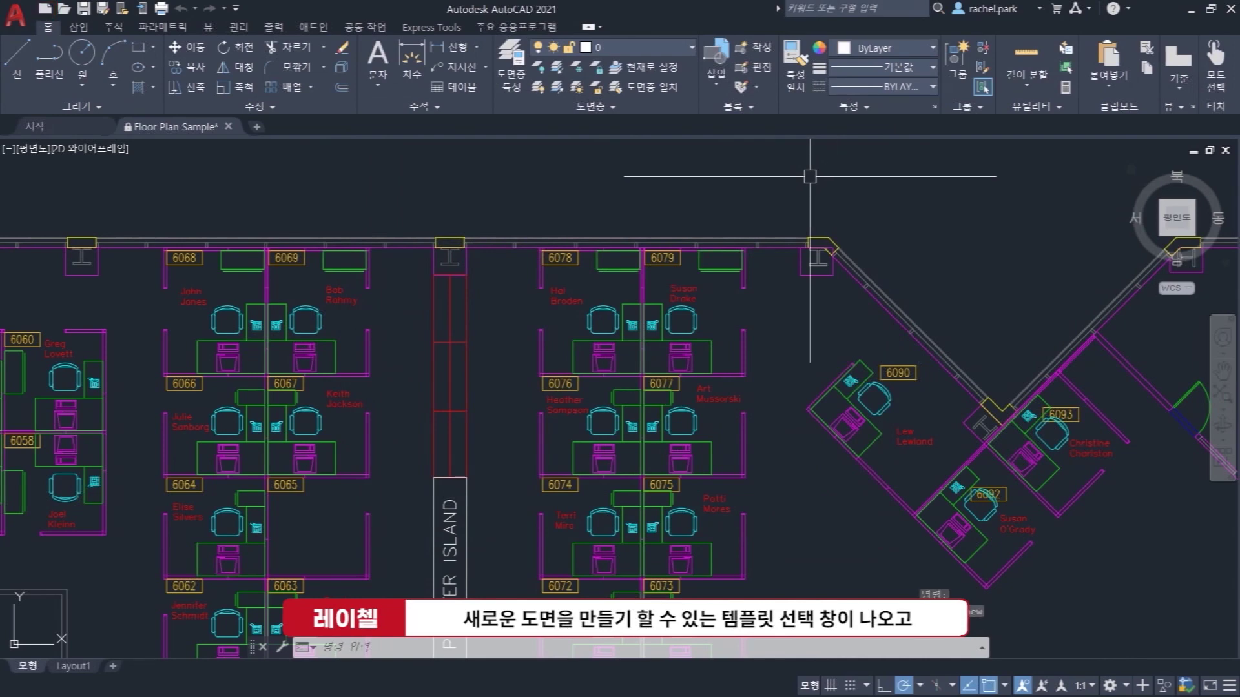
pyautogui.press('2')
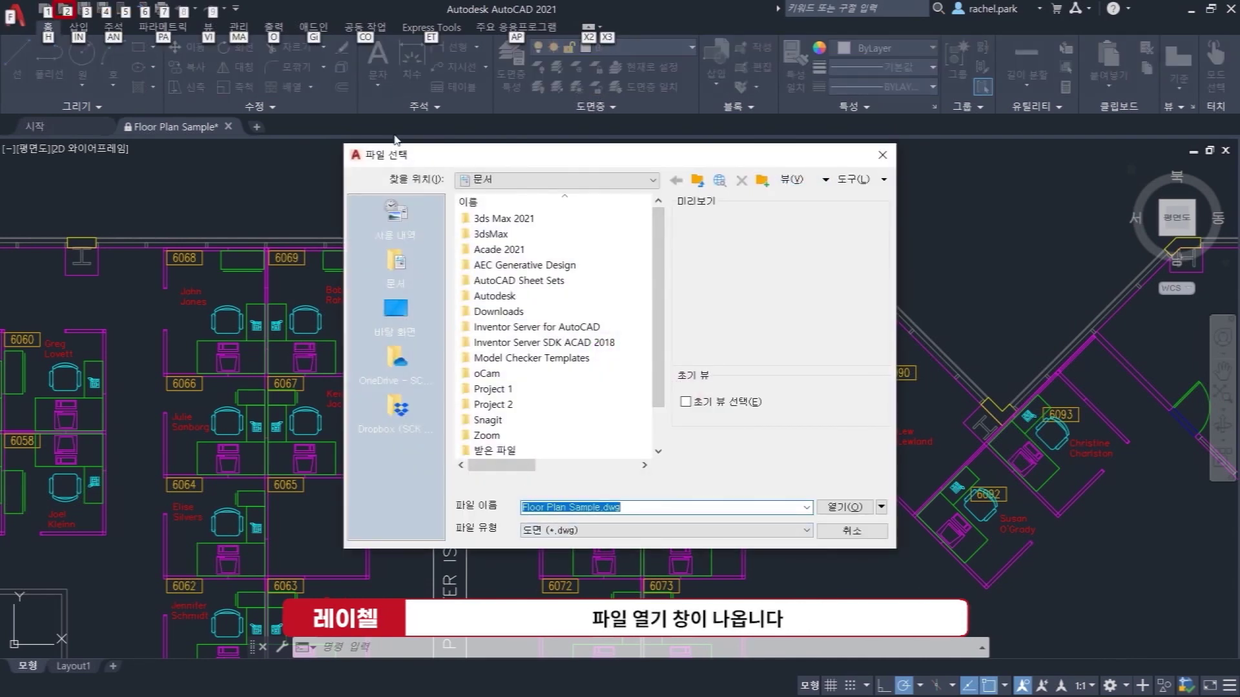
pyautogui.click(882, 155)
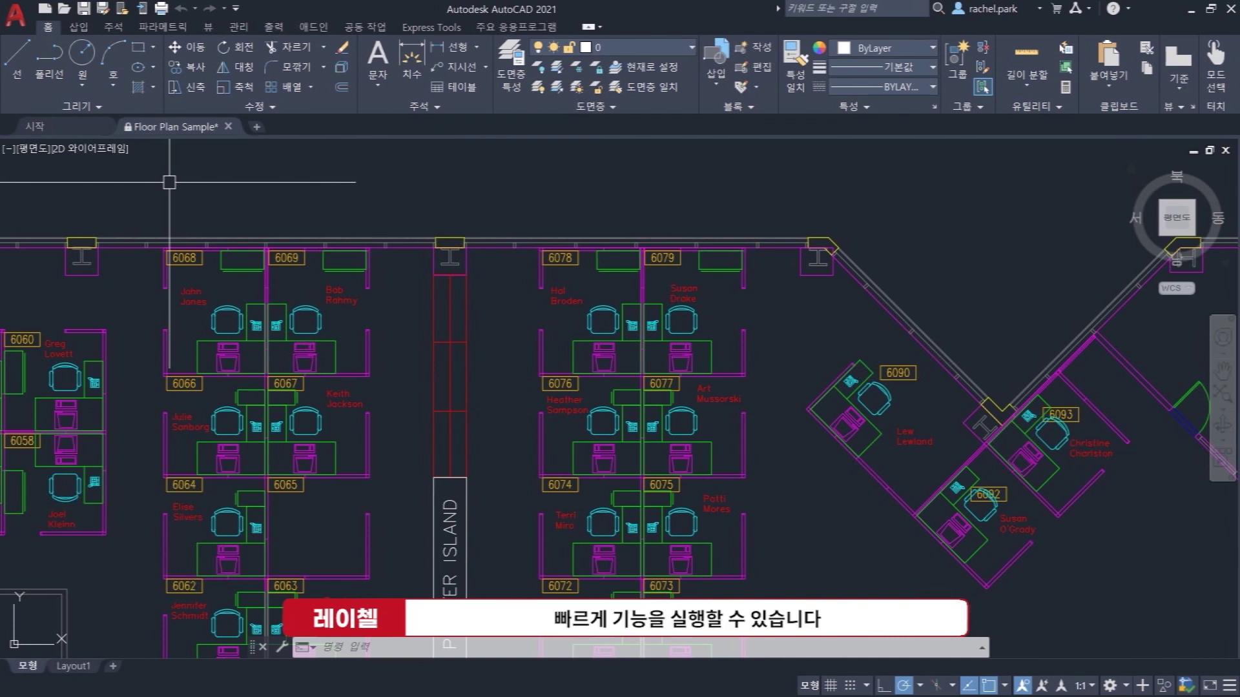
# Remove Open and Save from Web & Mobile plus one more command from the Quick Access Toolbar.
pyautogui.click(236, 9)
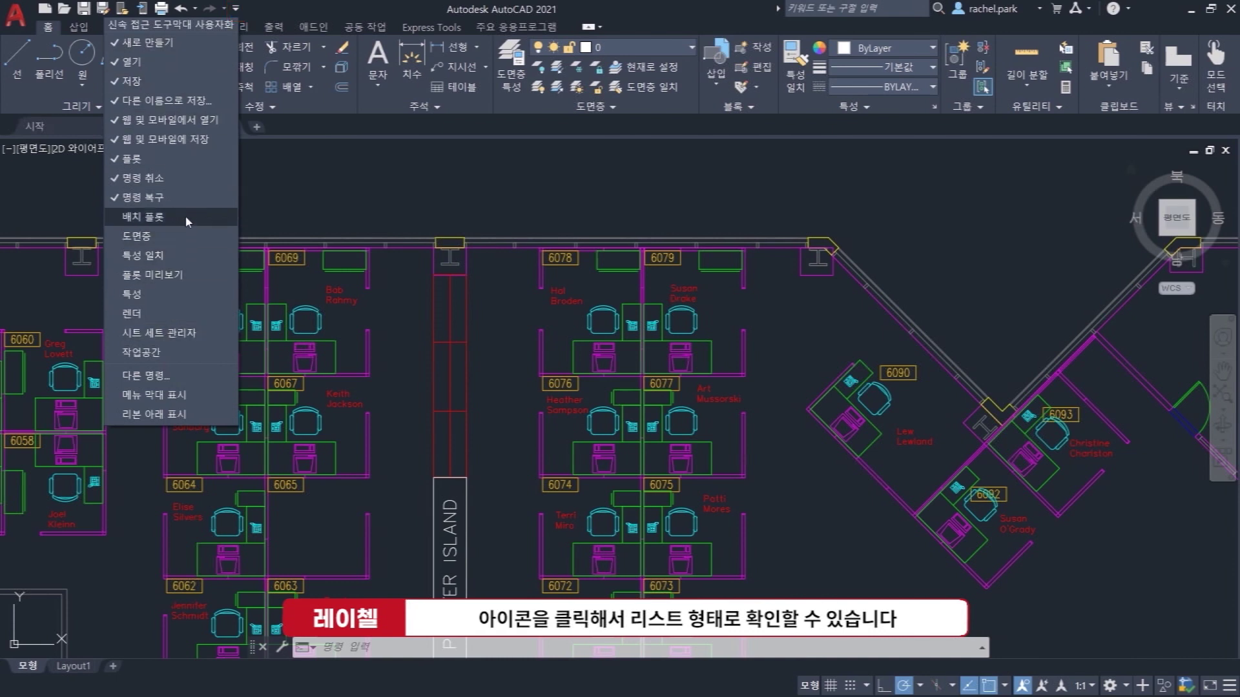
pyautogui.click(171, 120)
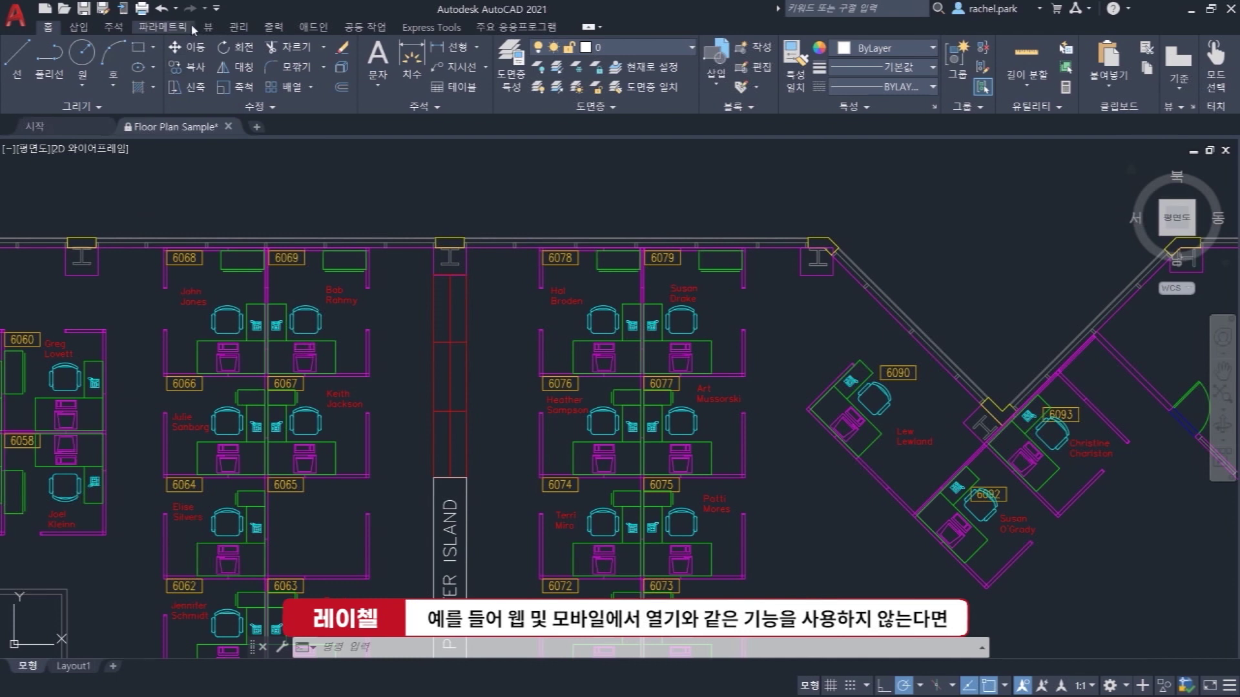
pyautogui.click(217, 8)
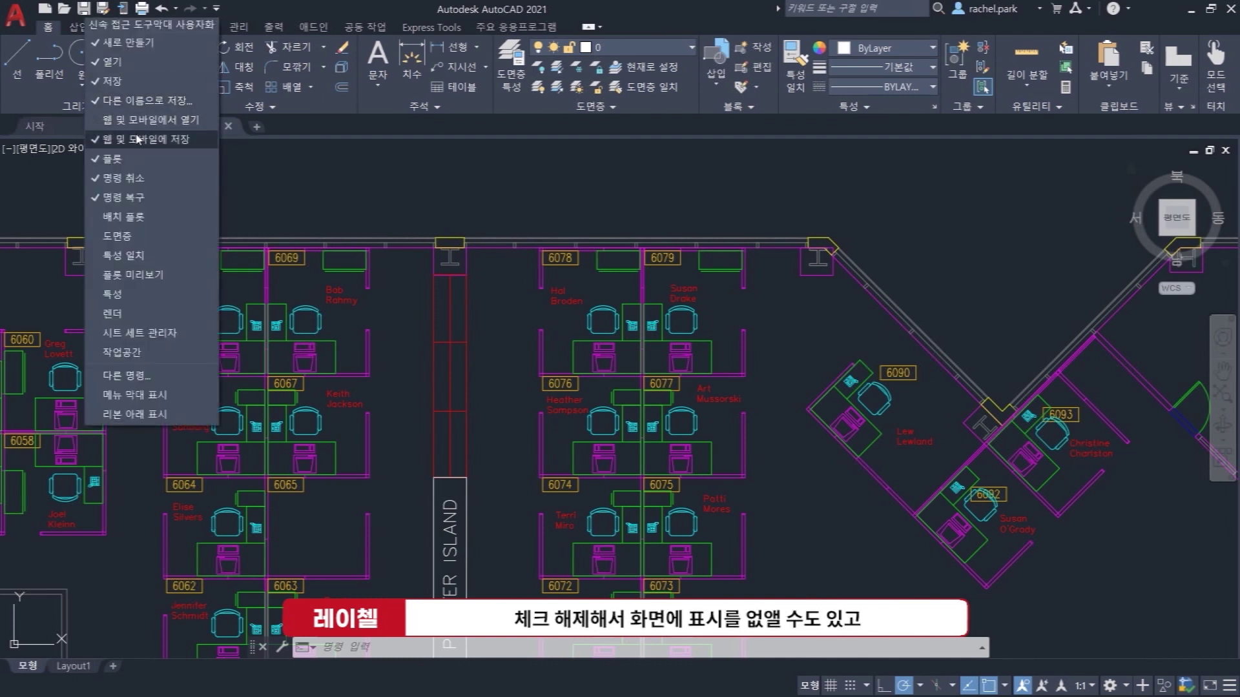
pyautogui.click(161, 140)
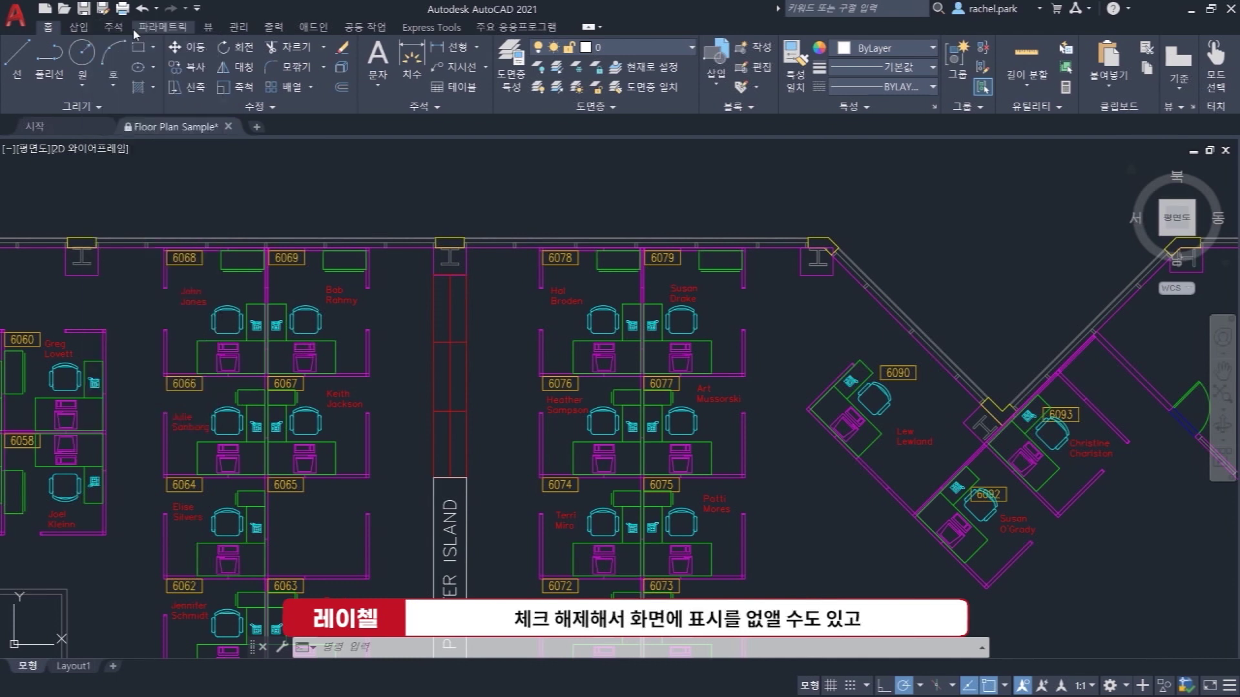
pyautogui.rightClick(102, 9)
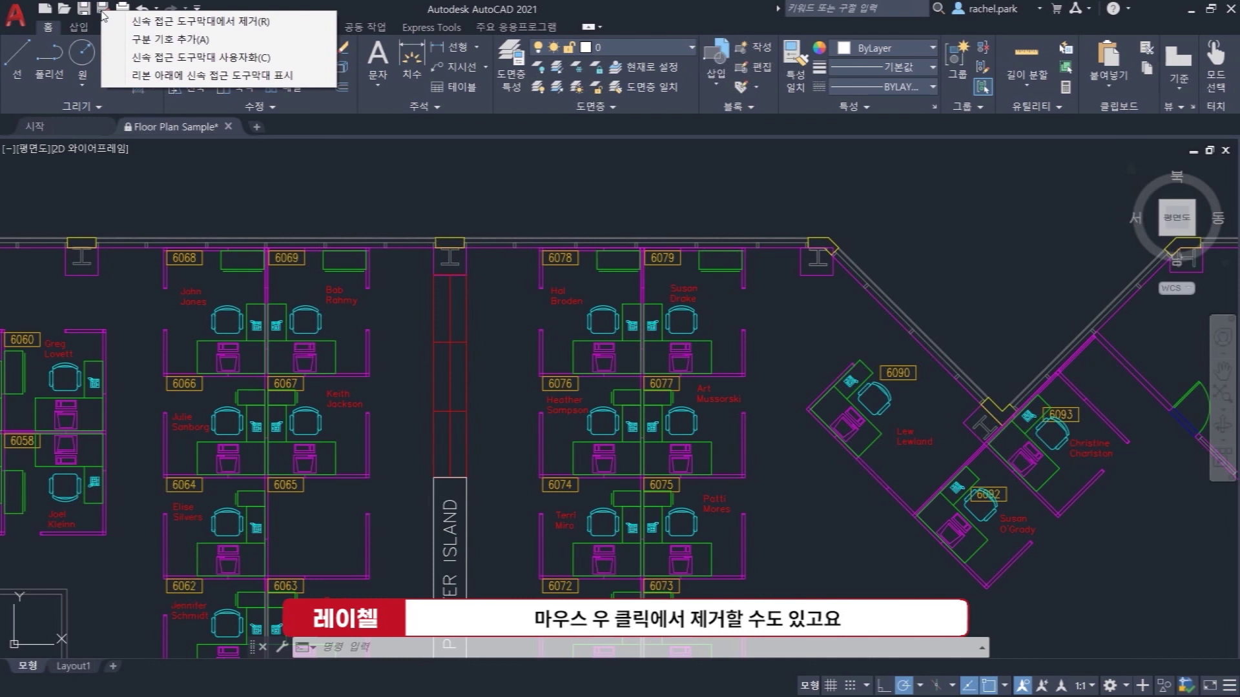
pyautogui.click(135, 26)
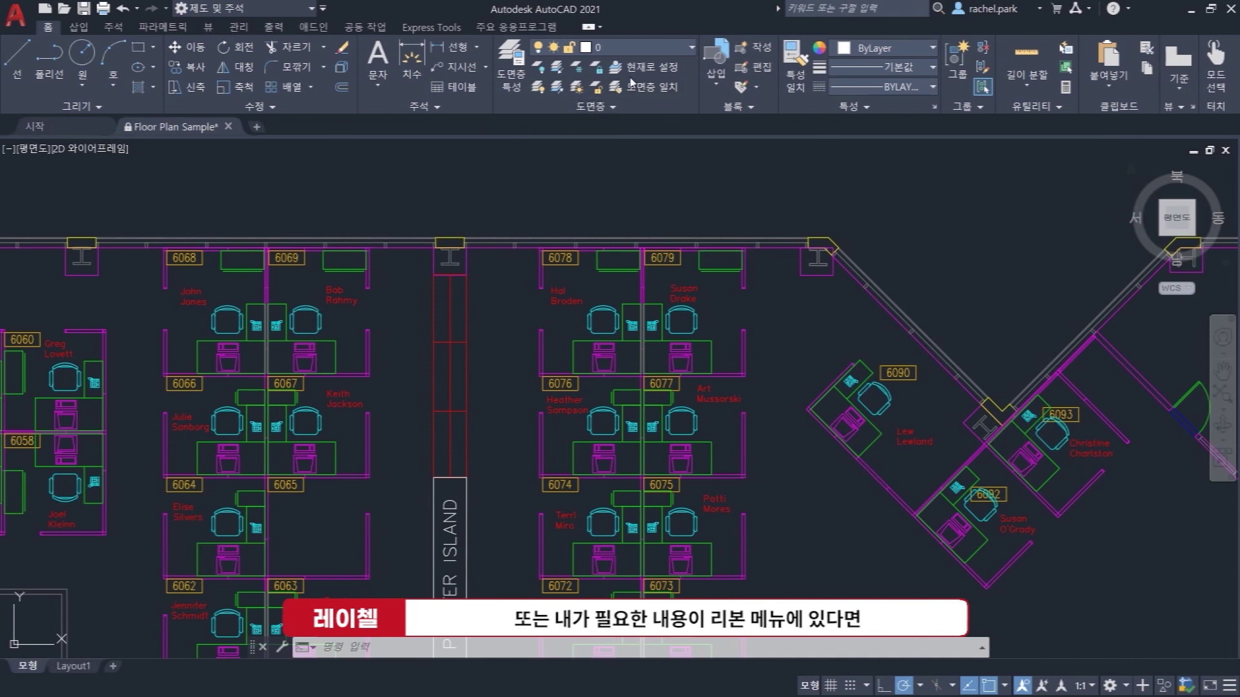
# Add Layer Off and Turn All Layers On from the Layers panel to the Quick Access Toolbar.
pyautogui.rightClick(544, 73)
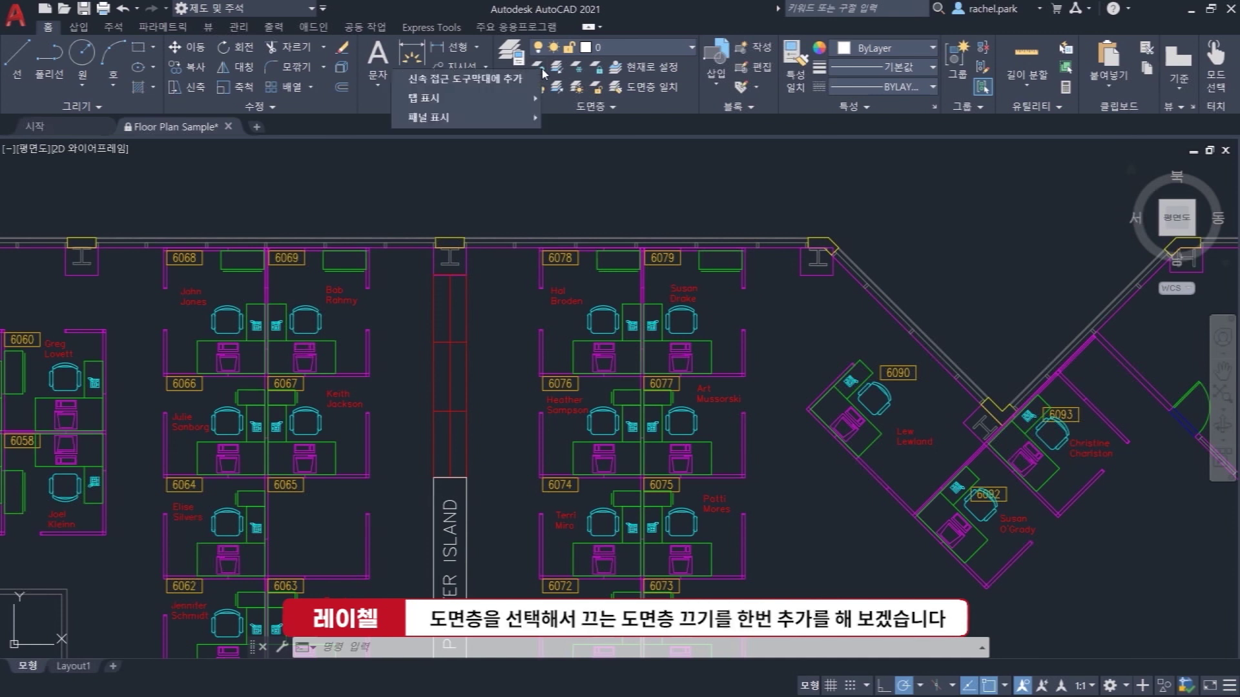
pyautogui.click(510, 79)
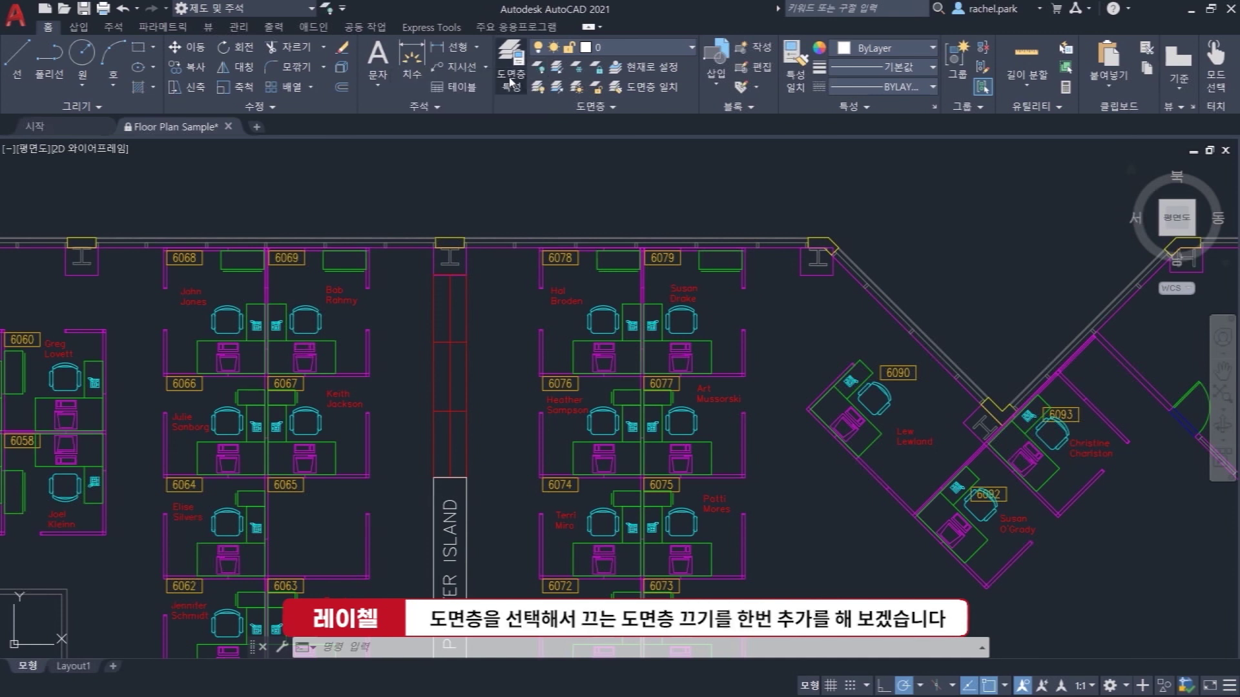
pyautogui.rightClick(539, 95)
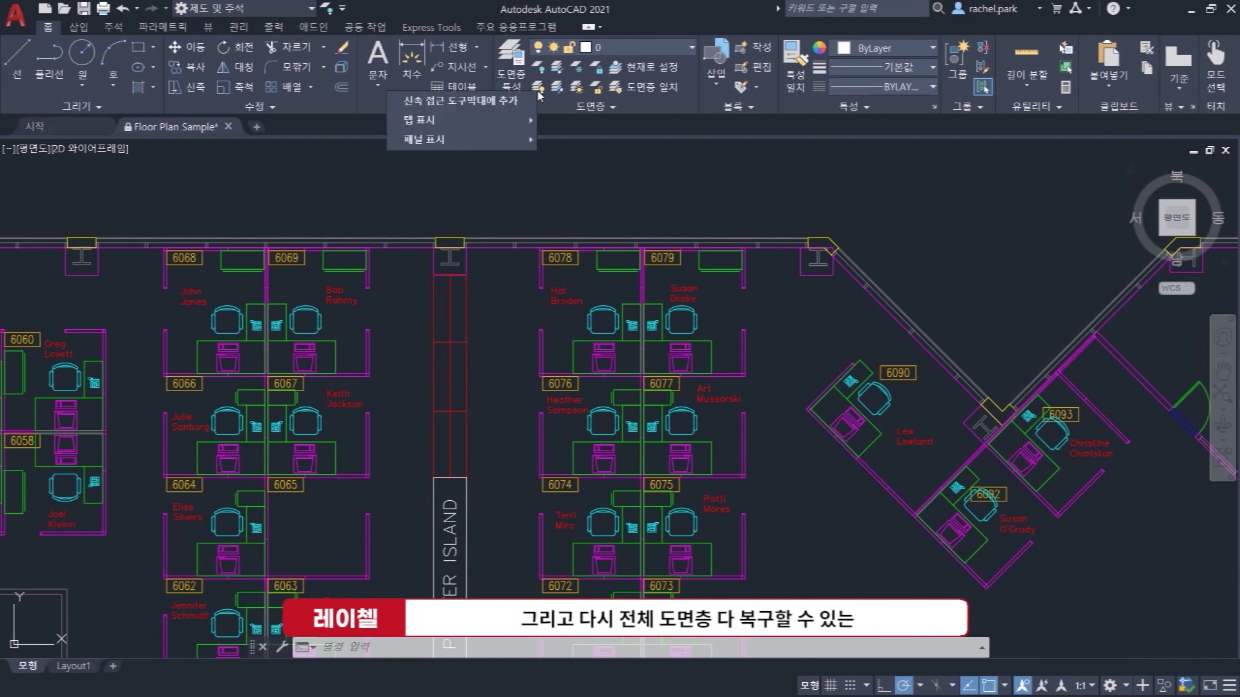
pyautogui.click(460, 101)
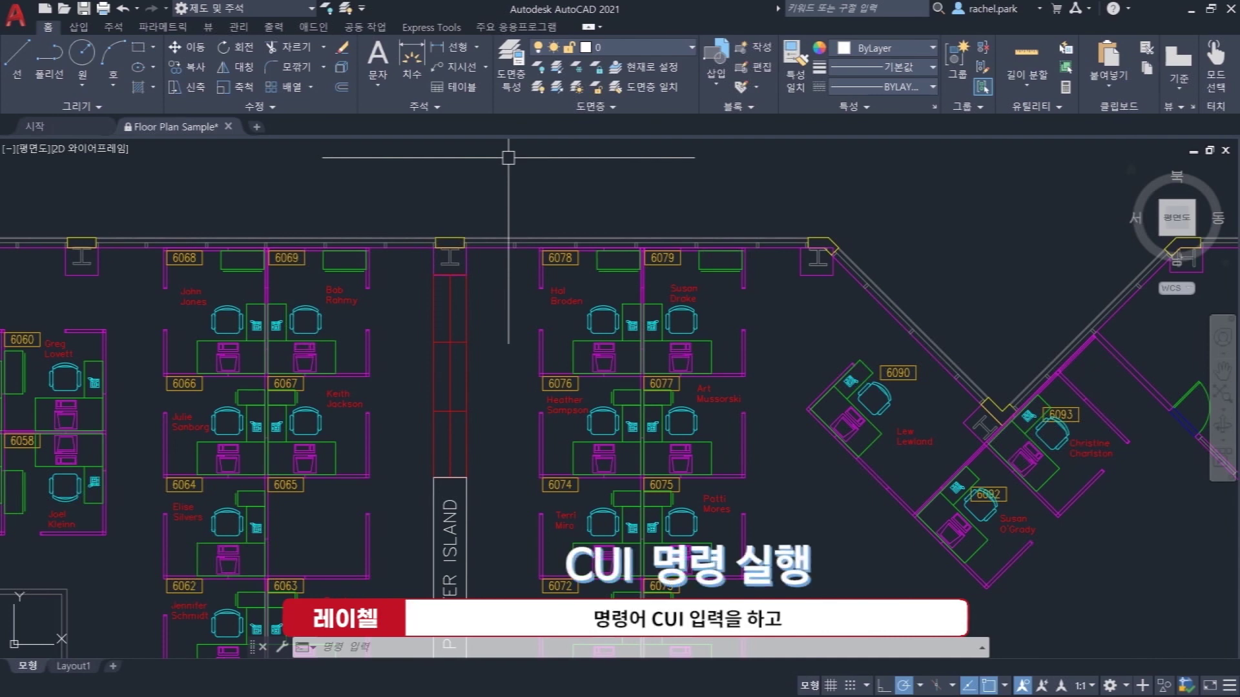
# Open the CUI editor and inspect the Drafting & Annotation workspace's quick access toolbar.
pyautogui.write('CUI')
pyautogui.press('Return')
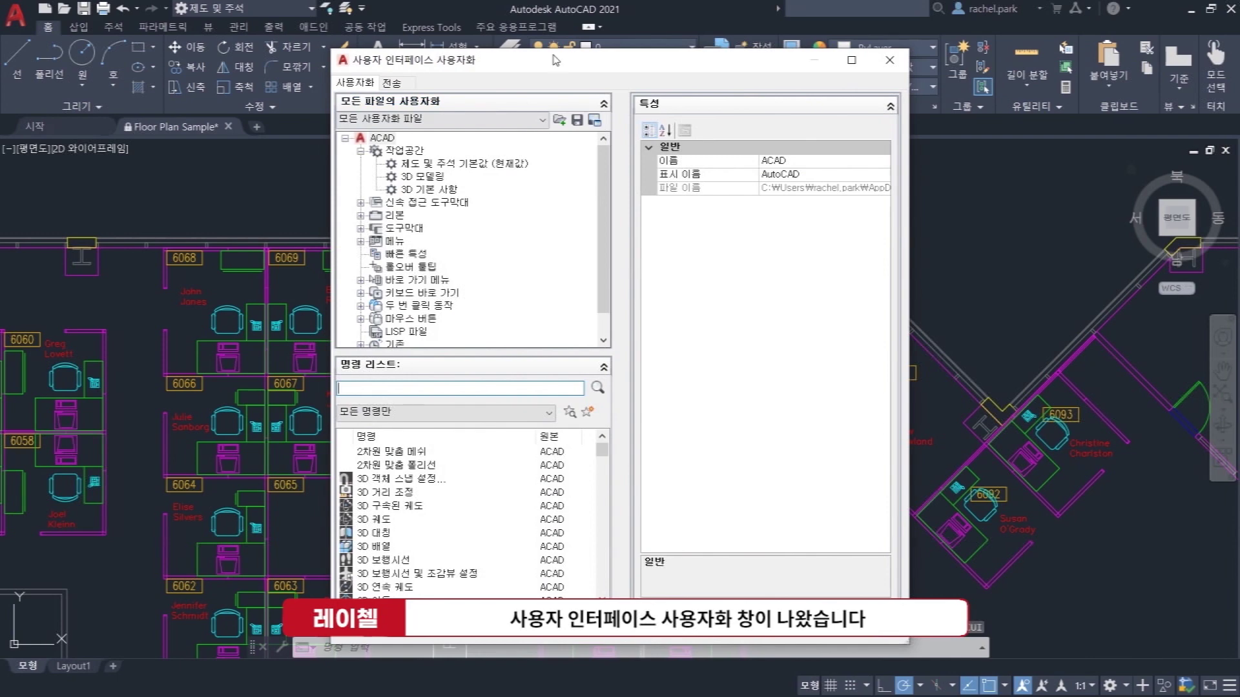
pyautogui.moveTo(553, 60); pyautogui.dragTo(584, 49)
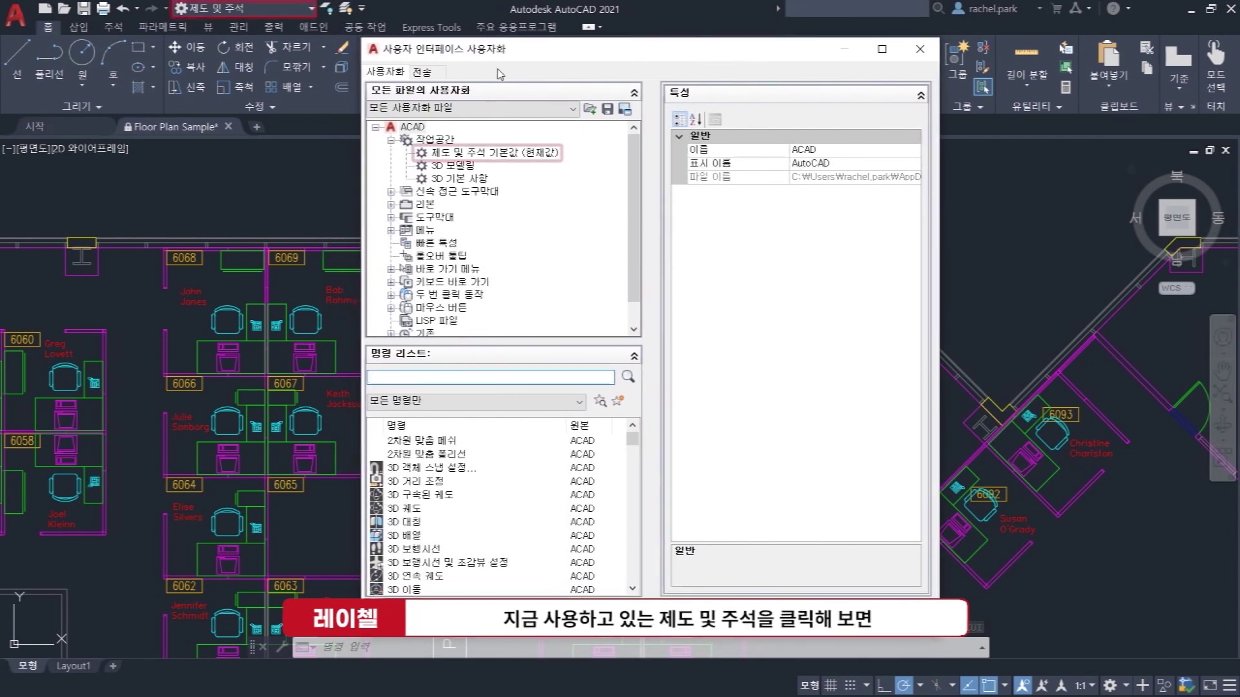
pyautogui.click(476, 153)
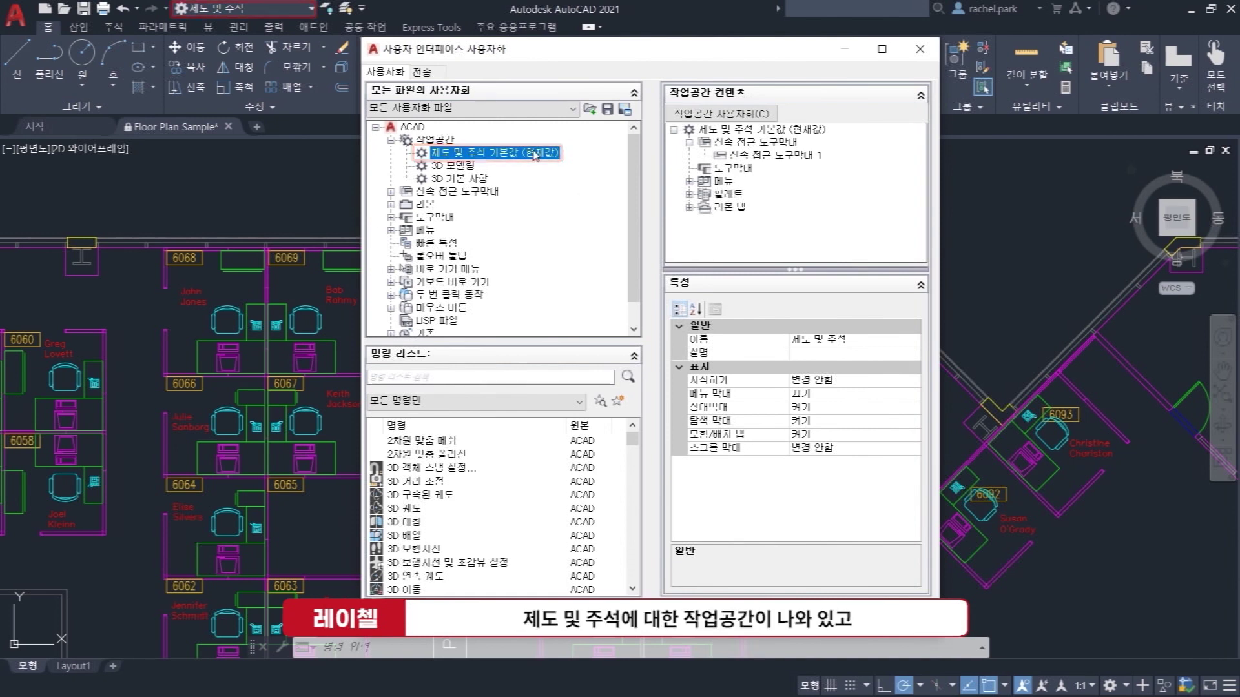
pyautogui.click(795, 156)
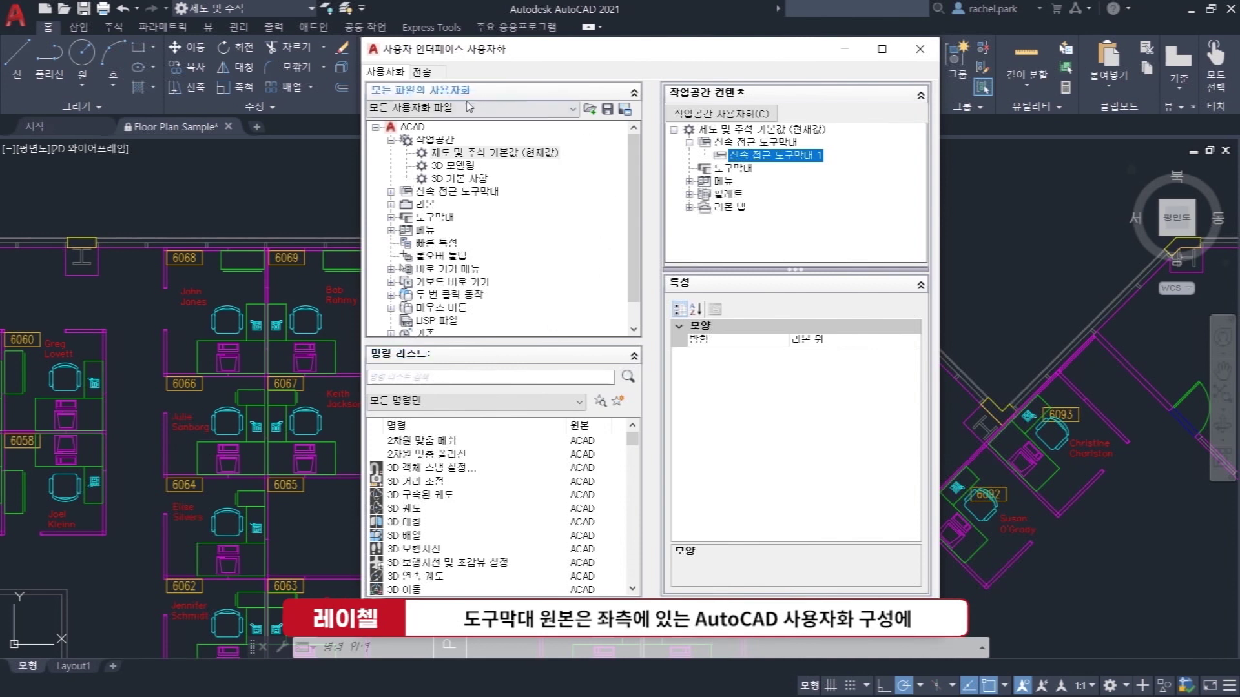
# Expand Quick Access Toolbar 1 to list its commands, including 끄기 and 모든 도면층 켜기.
pyautogui.click(391, 191)
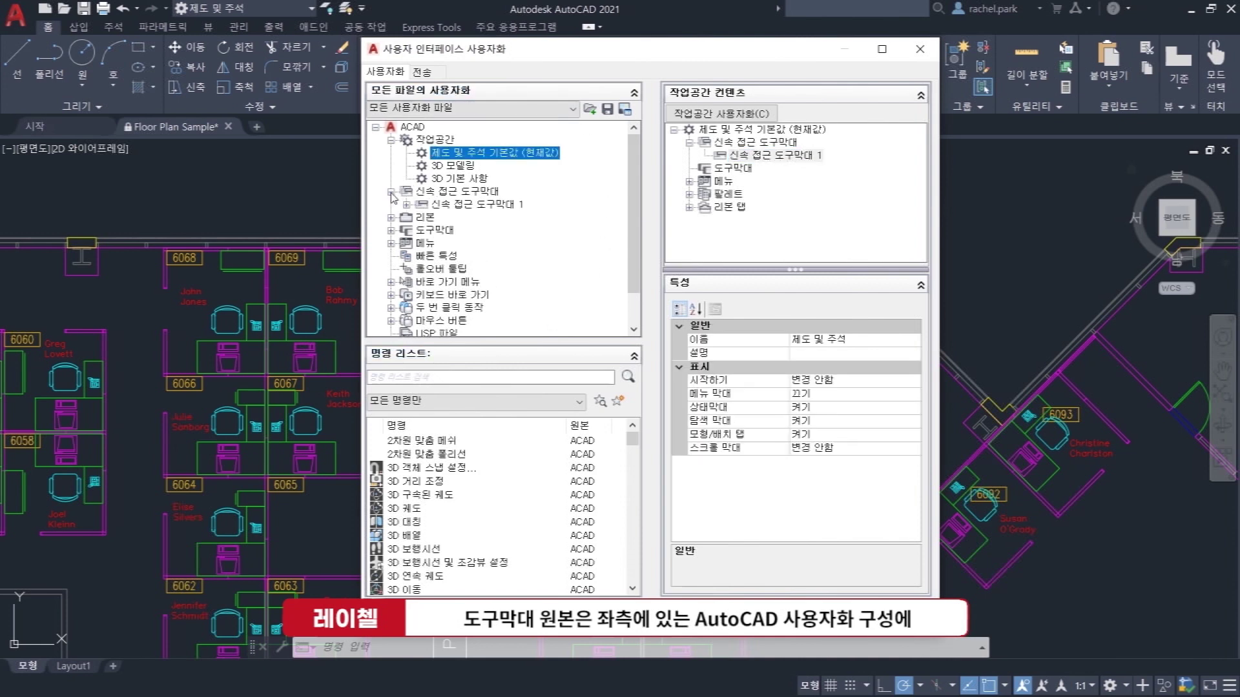
pyautogui.click(447, 205)
pyautogui.click(407, 205)
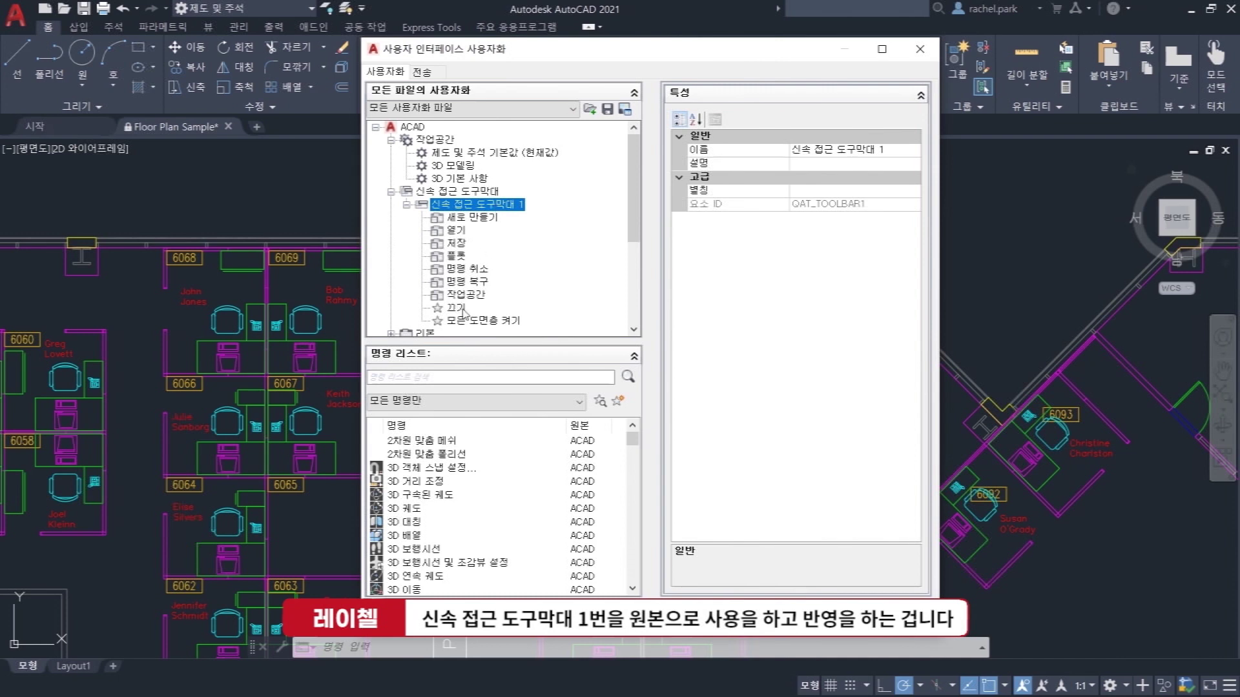
pyautogui.click(459, 308)
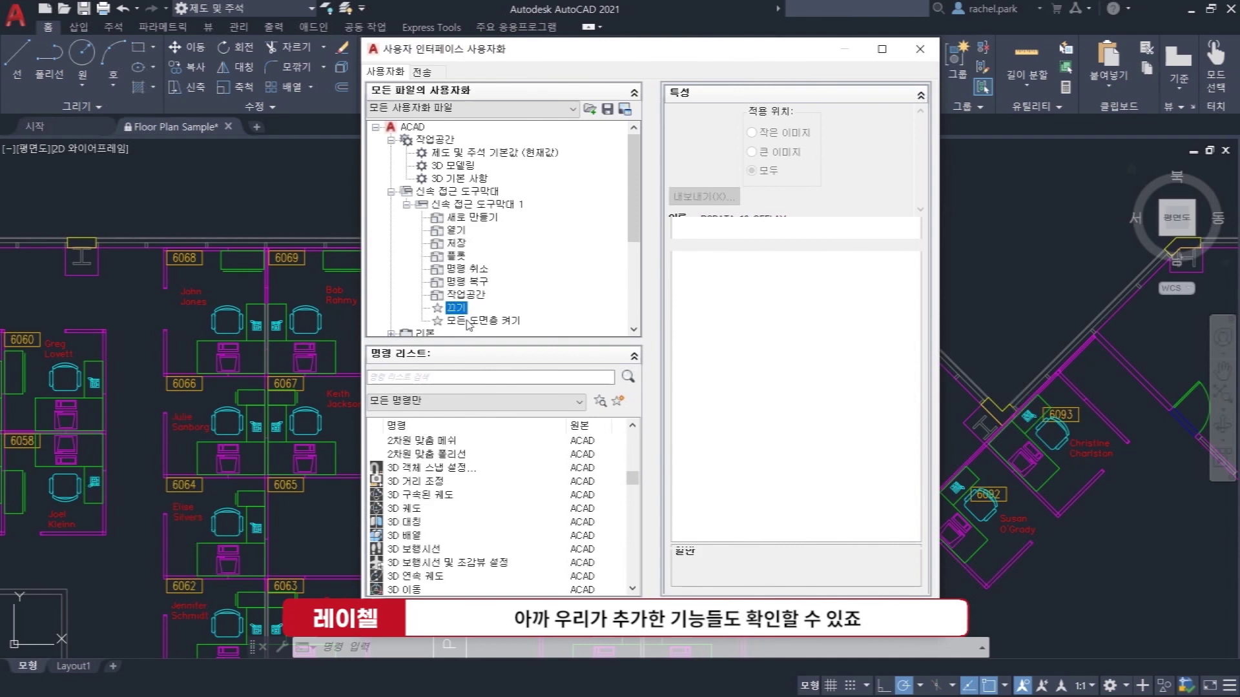
# Move 끄기 and 모든 도면층 켜기 to the top of Quick Access Toolbar 1, then filter commands by 치수.
pyautogui.keyDown('ctrl'); pyautogui.click(469, 323); pyautogui.keyUp('ctrl')
pyautogui.moveTo(457, 317); pyautogui.dragTo(429, 208)
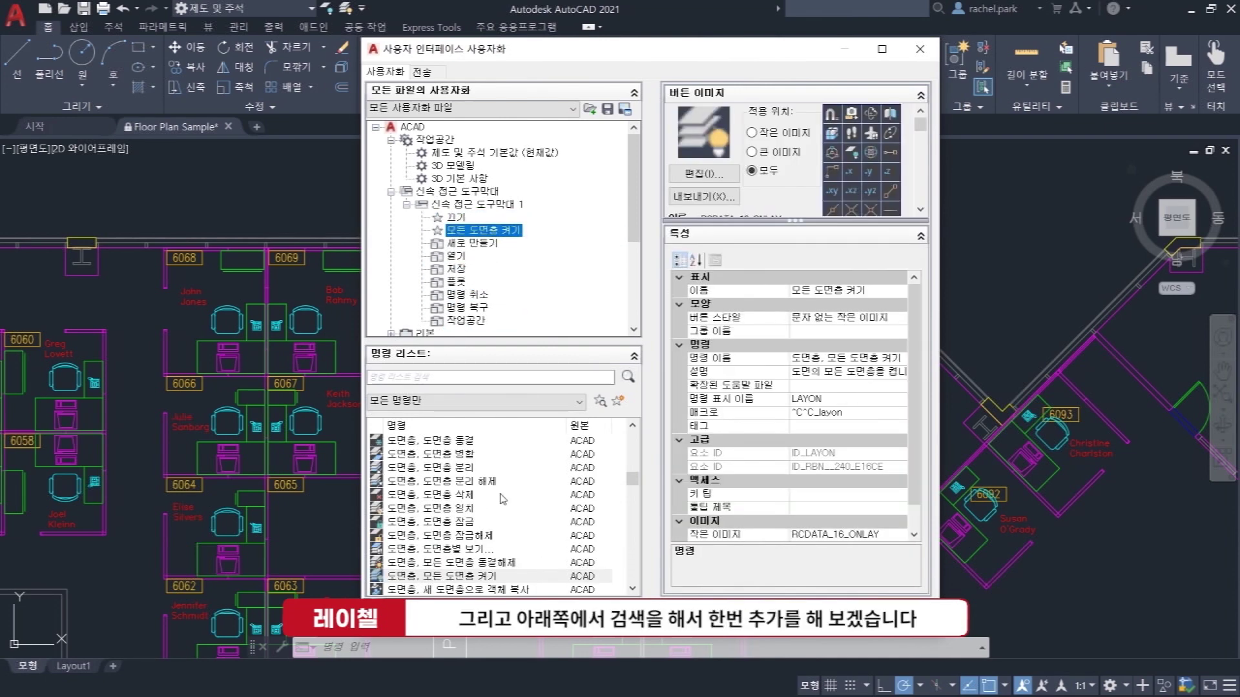
pyautogui.click(514, 377)
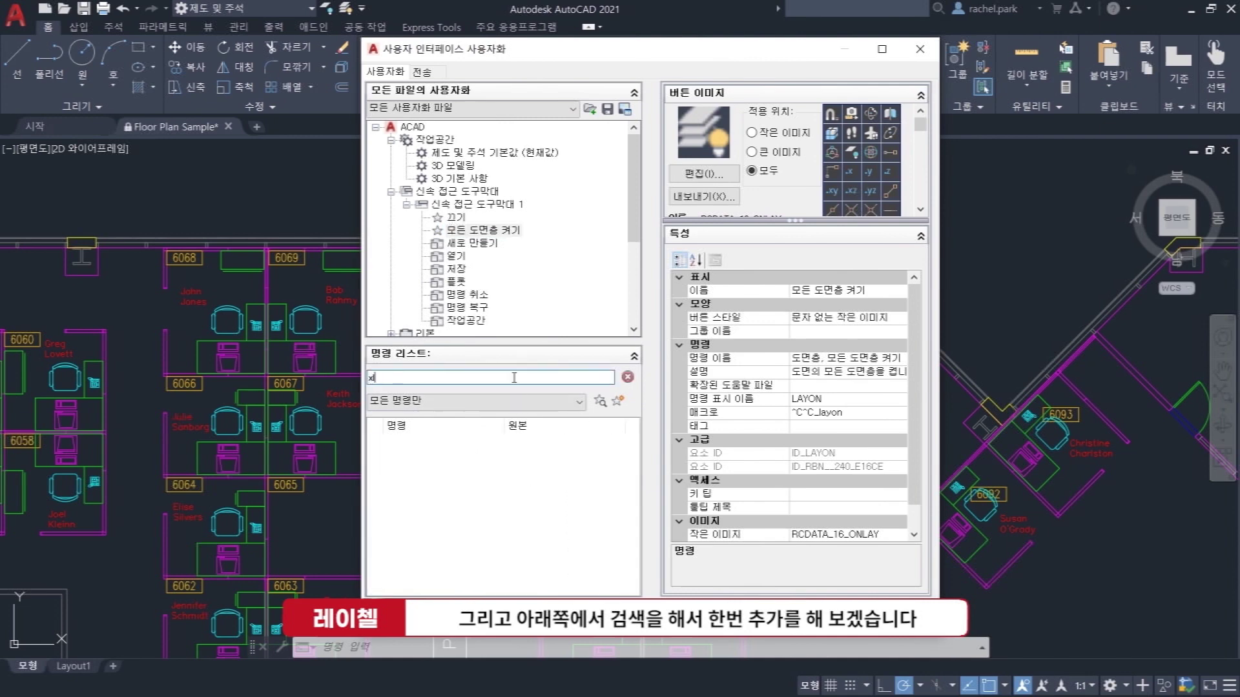
pyautogui.write('치수')
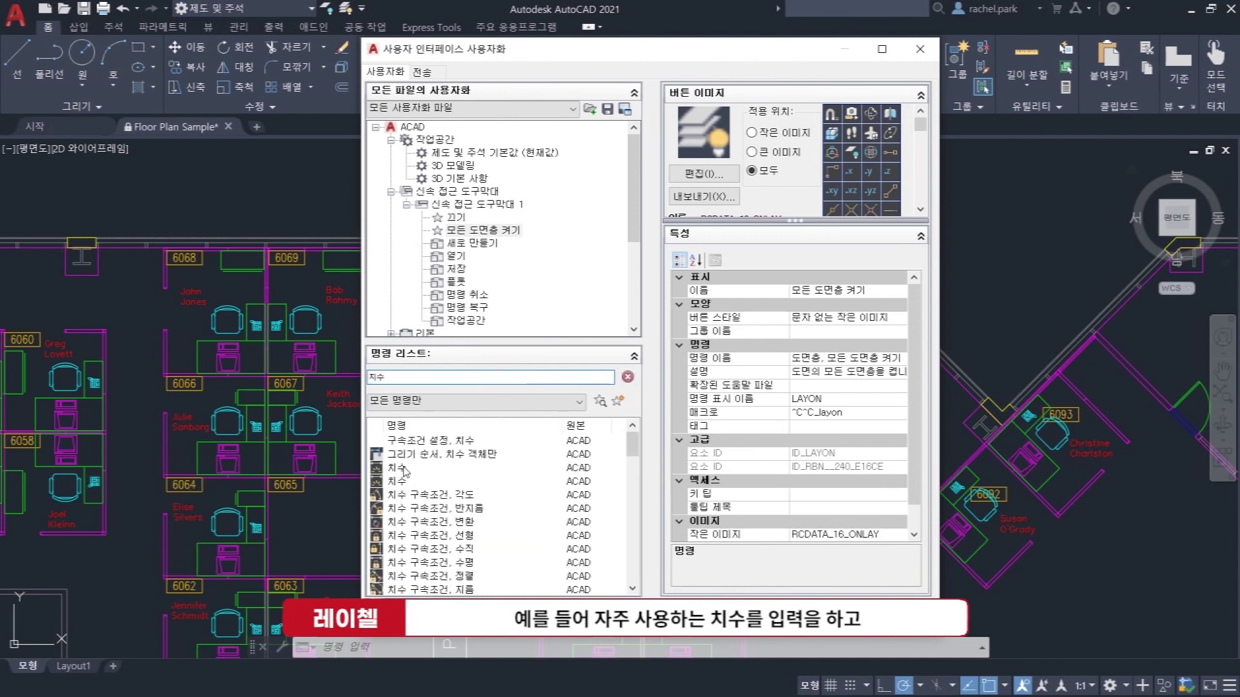
pyautogui.click(403, 470)
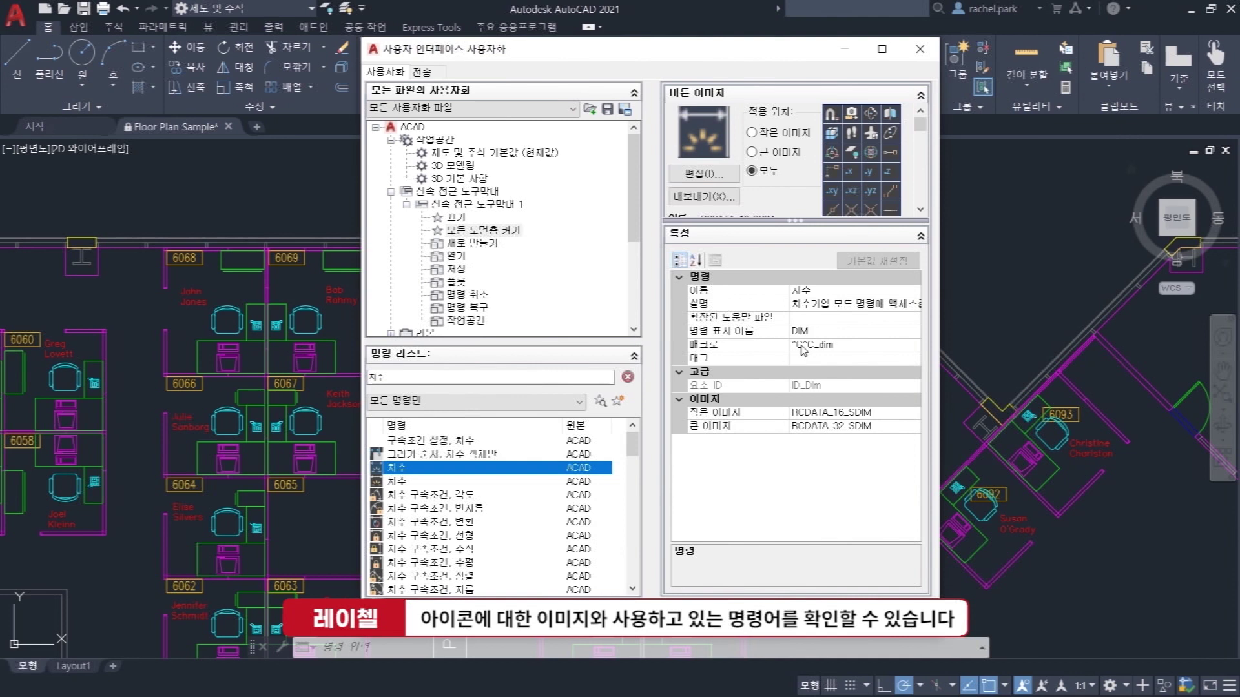
pyautogui.rightClick(470, 469)
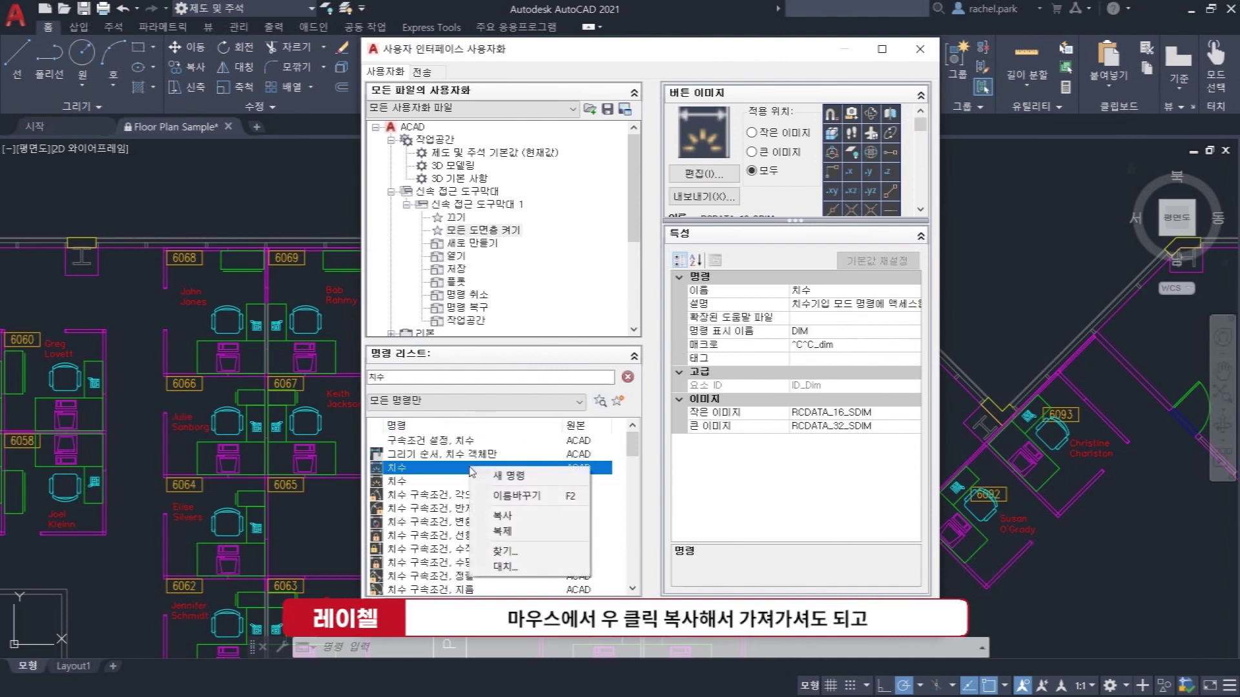
# Add the 치수 command to Quick Access Toolbar 1 right after all-layers-on.
pyautogui.click(447, 477)
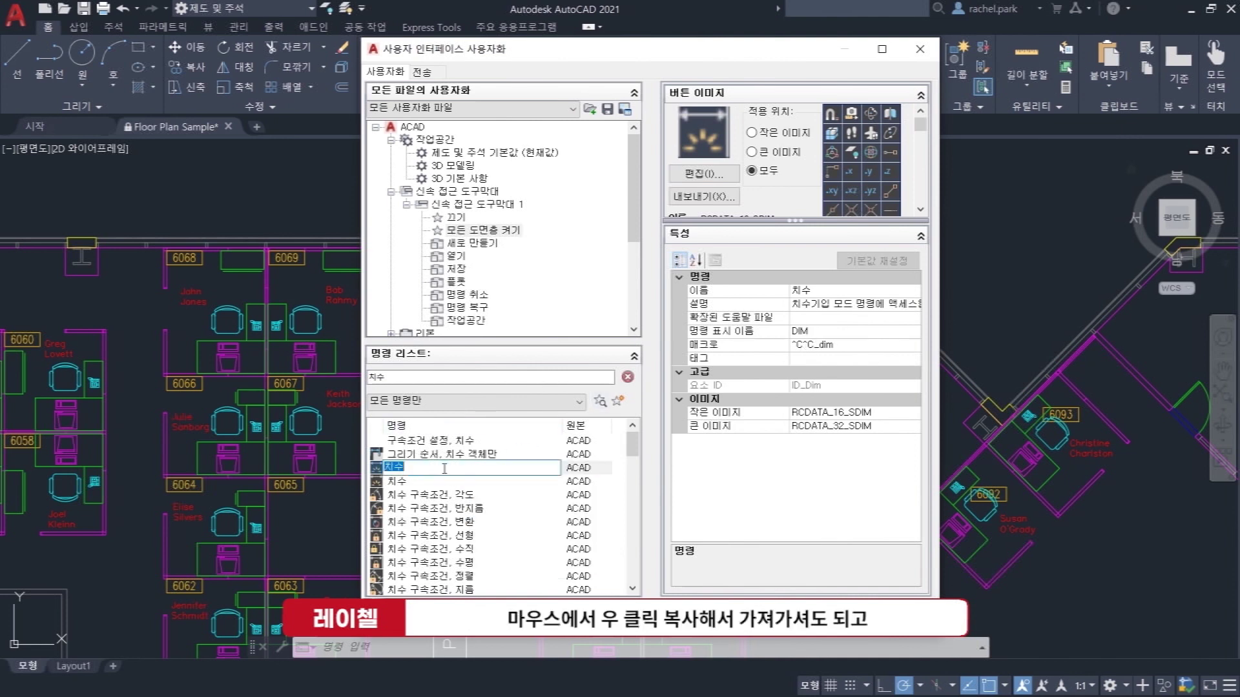
pyautogui.click(446, 497)
pyautogui.moveTo(427, 467); pyautogui.dragTo(478, 187)
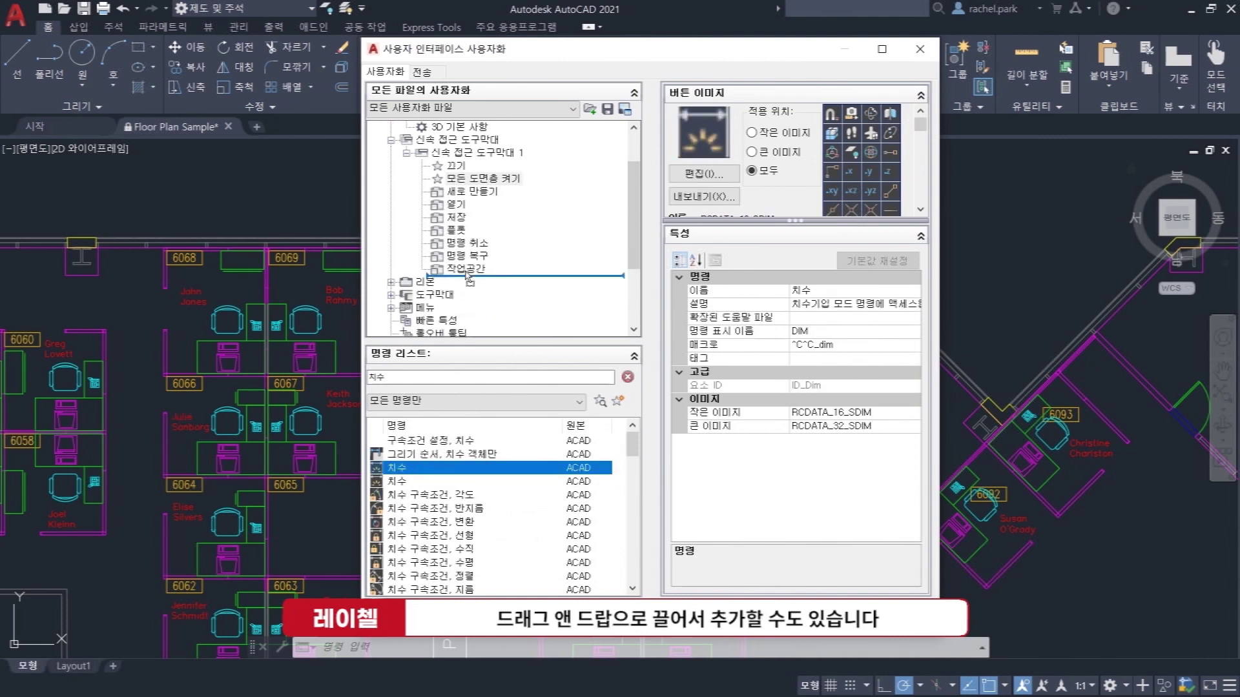
pyautogui.moveTo(473, 183); pyautogui.dragTo(481, 191)
# Add the 치수, 각도 angular dimension command to the toolbar and close the CUI editor.
pyautogui.scroll(-3, 422, 541)
pyautogui.scroll(-2, 422, 541)
pyautogui.scroll(-2, 422, 541)
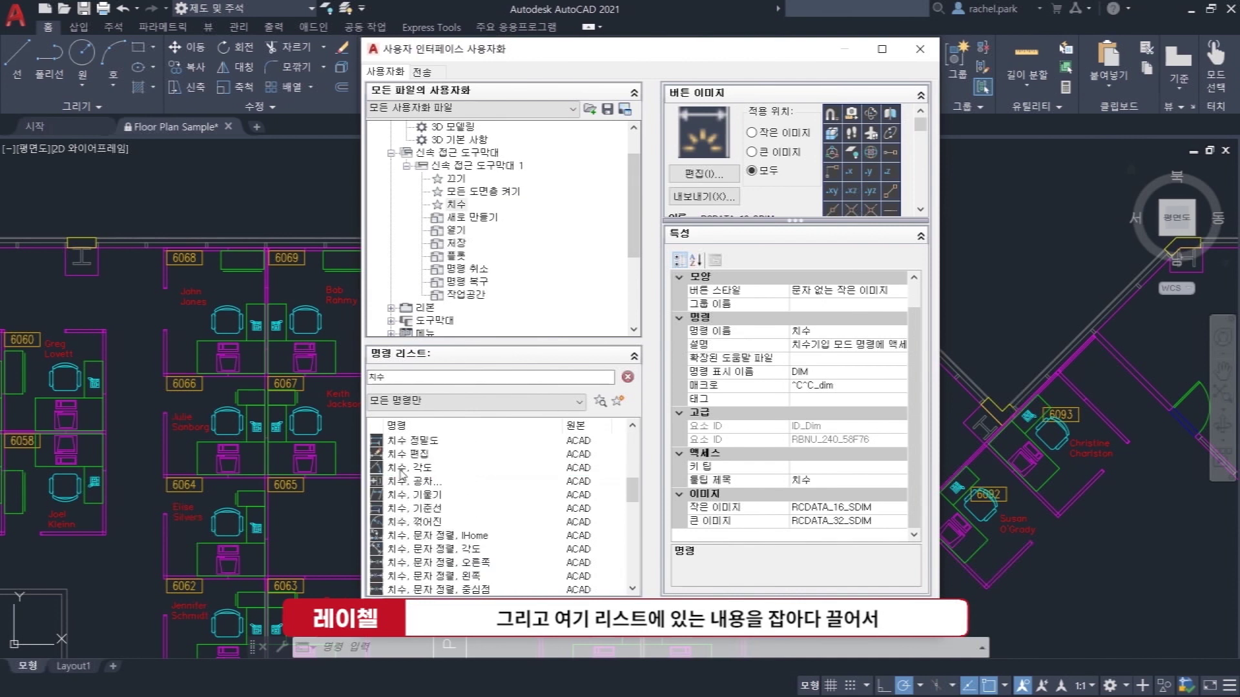
pyautogui.moveTo(400, 472); pyautogui.dragTo(146, 14)
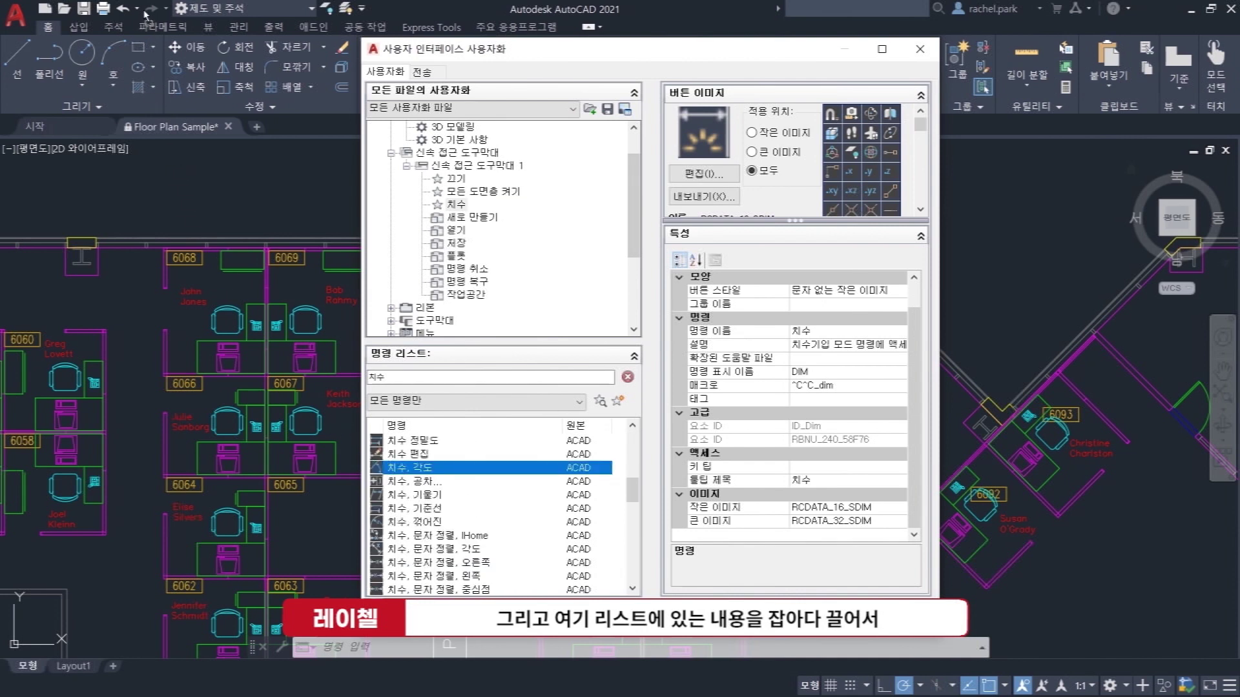
pyautogui.moveTo(146, 14); pyautogui.dragTo(142, 10)
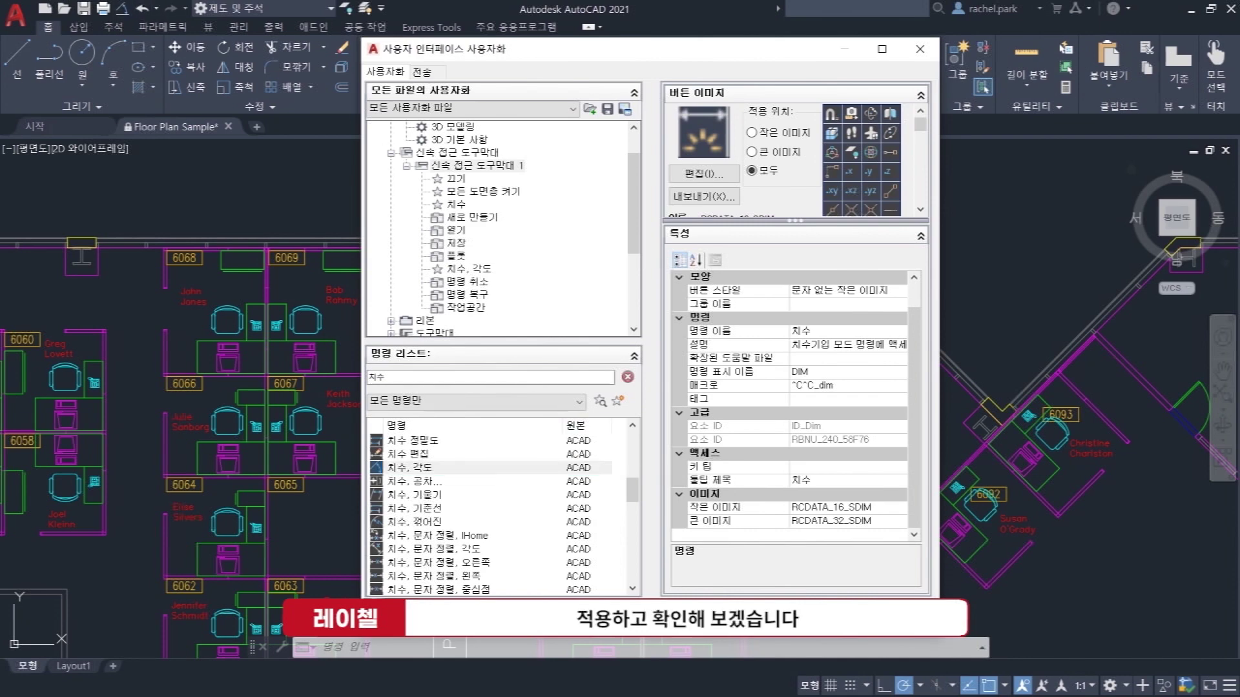
pyautogui.write('CUI')
pyautogui.press('Return')
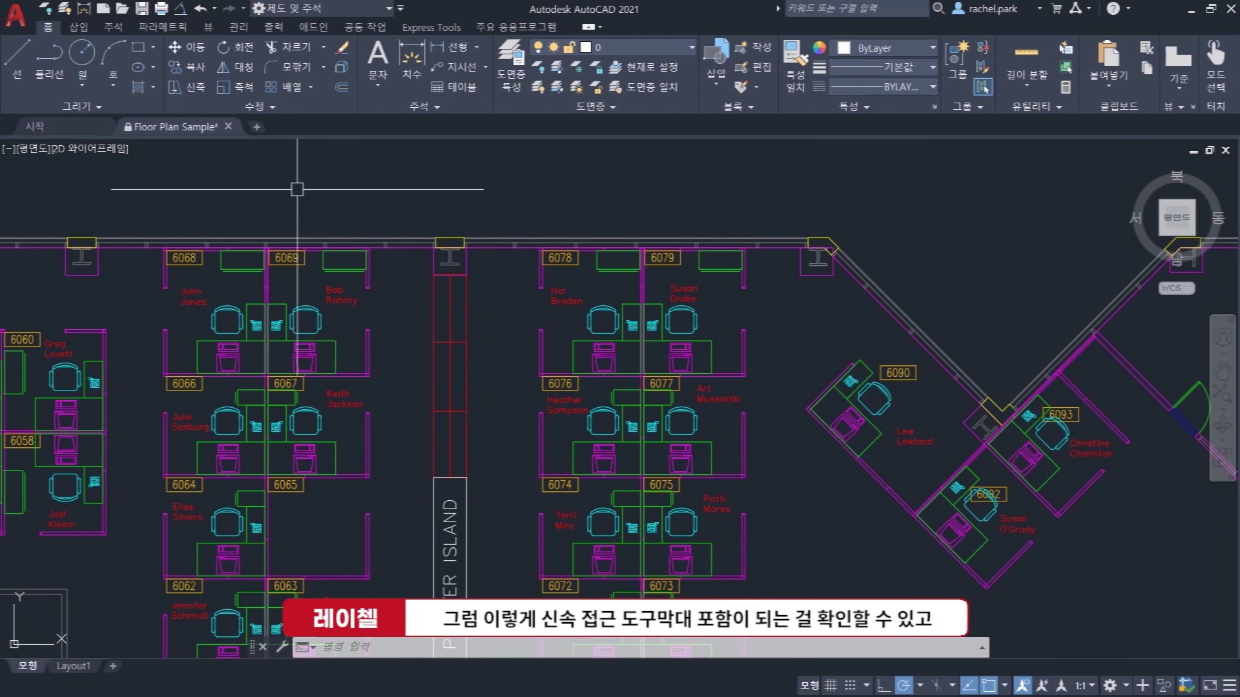
# Turn off the chair and furniture layers using the Alt+1 layer-off shortcut.
pyautogui.click(64, 11)
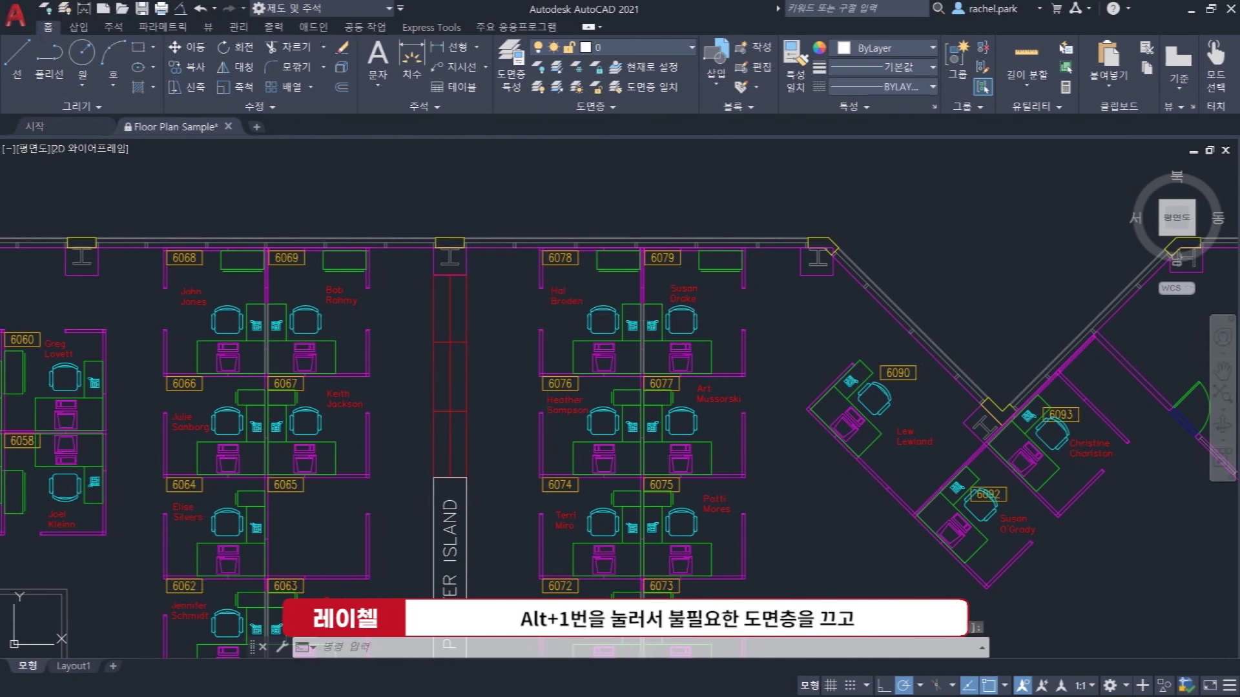
pyautogui.hotkey('alt', '1')
pyautogui.click(600, 317)
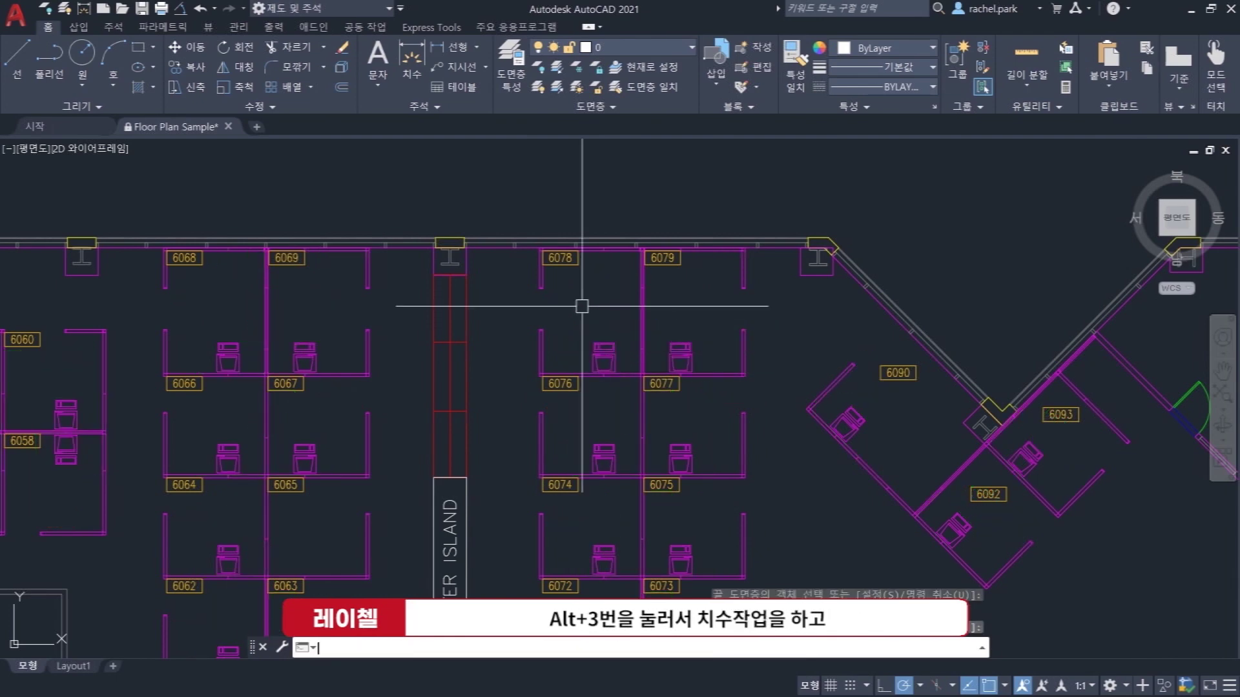
# Dimension the cubicle wall 34, 44, 44 with Alt+3, then restore all layers with Alt+2.
pyautogui.hotkey('alt', '3')
pyautogui.scroll(4, 582, 306)
pyautogui.click(493, 219)
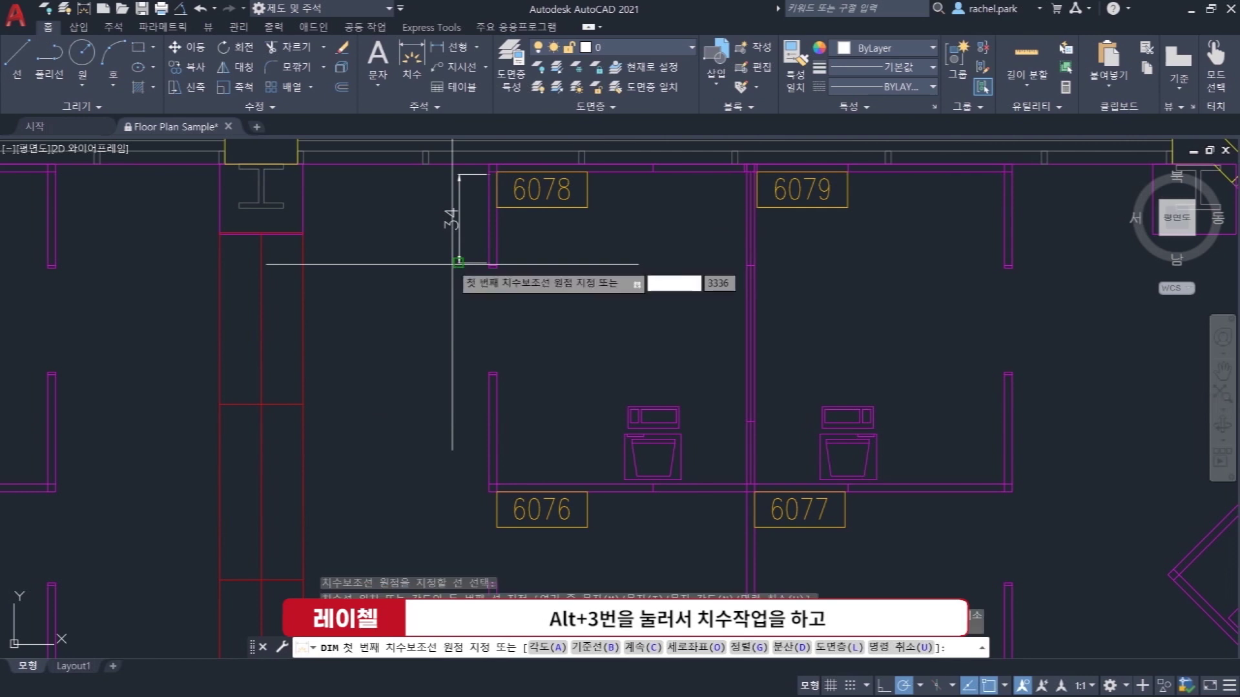
pyautogui.click(458, 263)
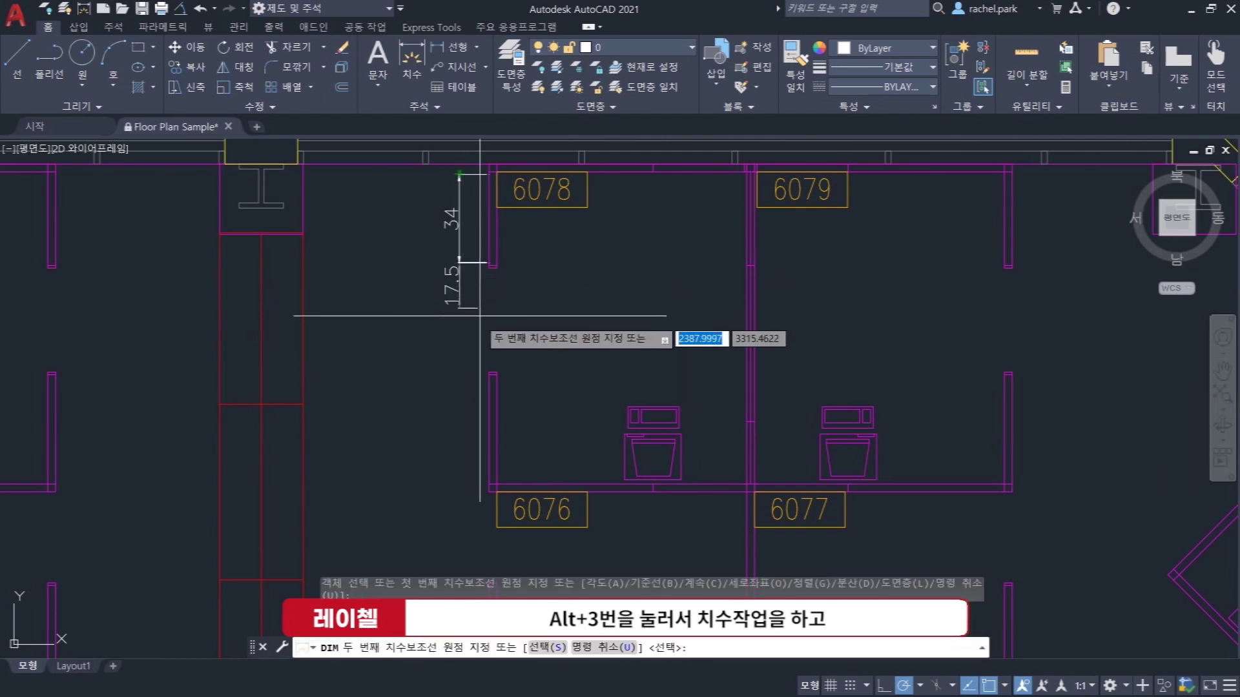
pyautogui.click(489, 377)
pyautogui.click(489, 491)
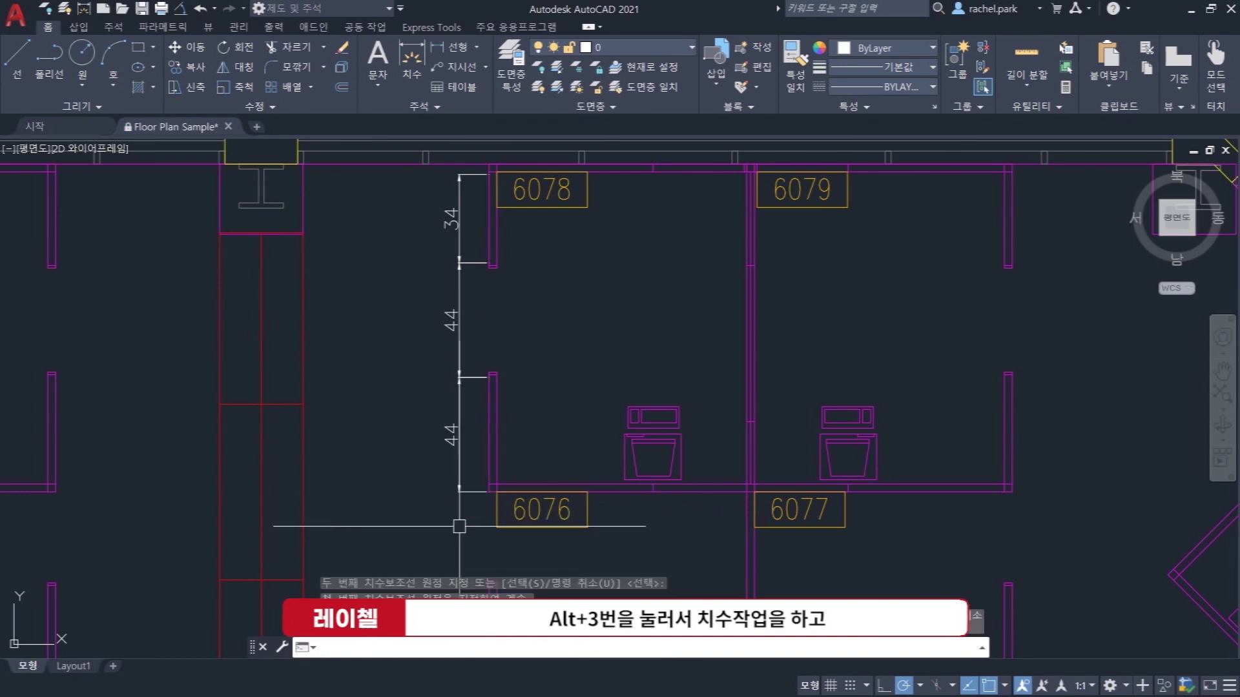
pyautogui.hotkey('alt', '2')
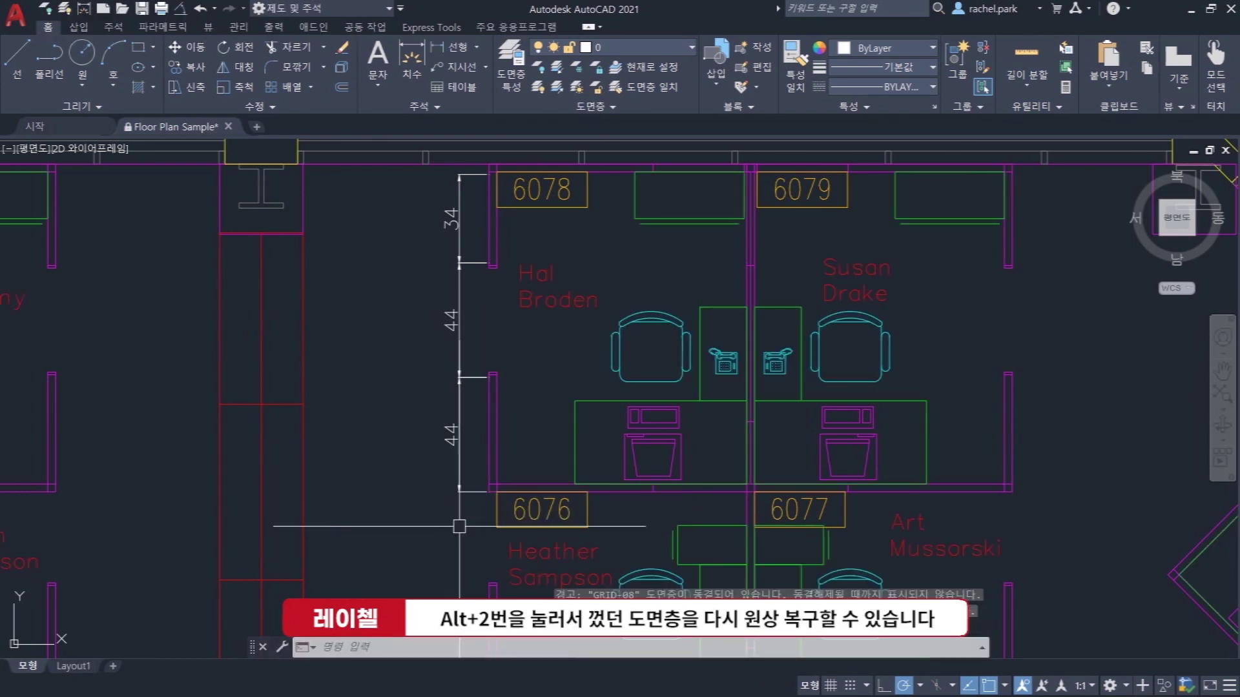
pyautogui.scroll(-4, 506, 327)
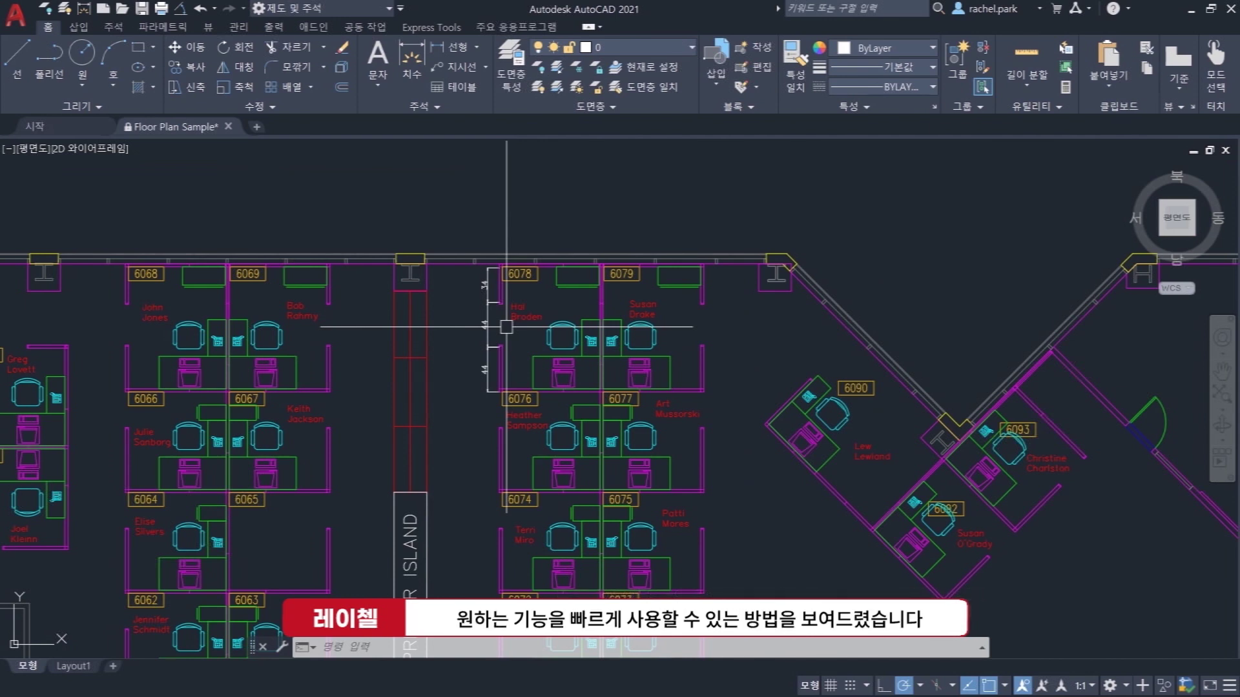
pyautogui.scroll(2, 507, 326)
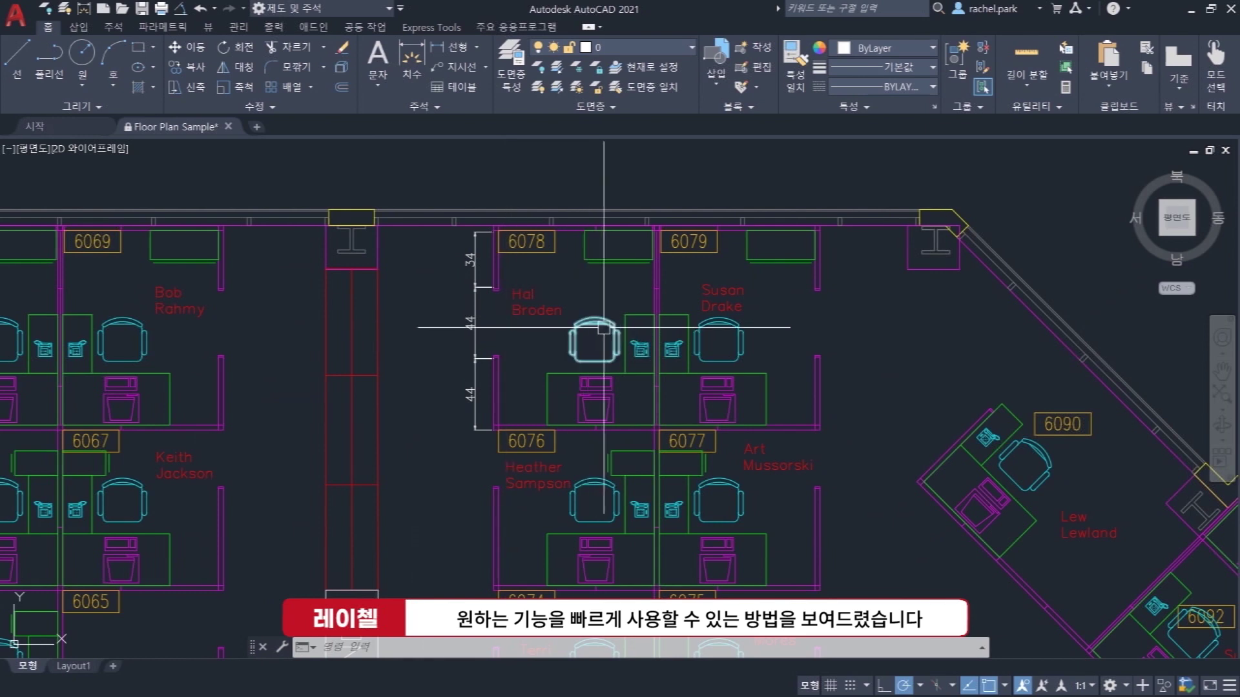
pyautogui.moveTo(830, 332); pyautogui.dragTo(753, 332, button='middle')
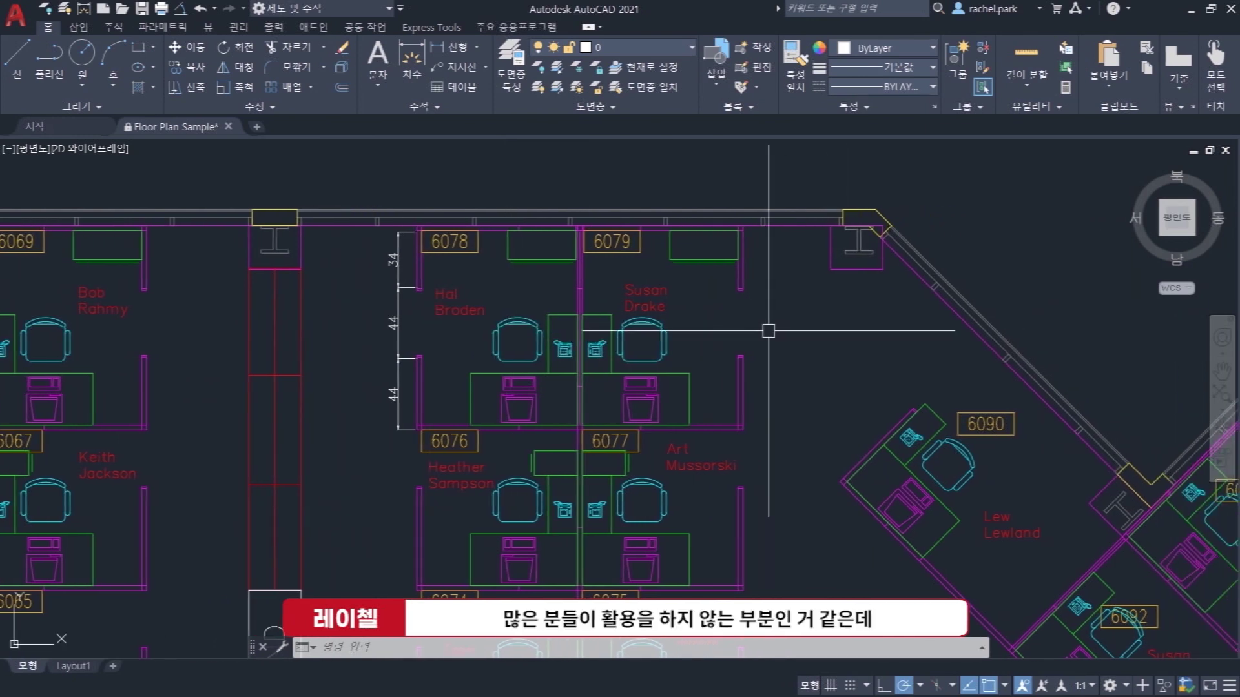